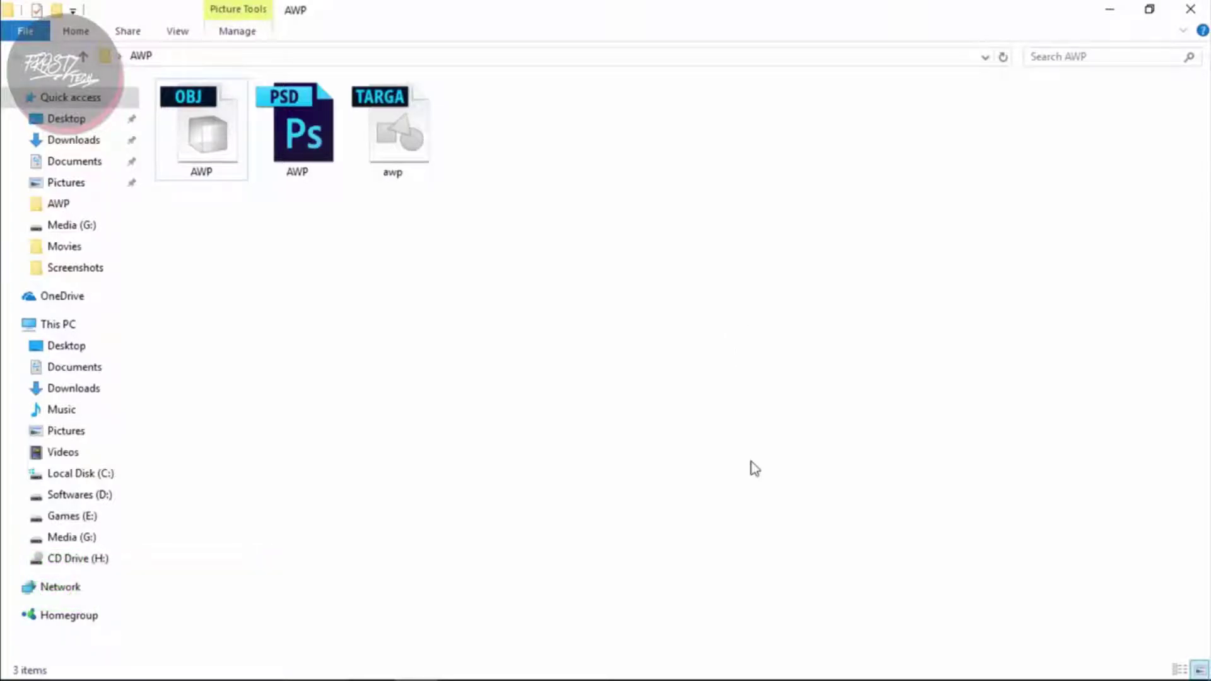
Select the AWP OBJ model file in the AWP folder to open it in Photoshop.
left_click_drag(711, 257, 176, 96)
left_click(559, 201)
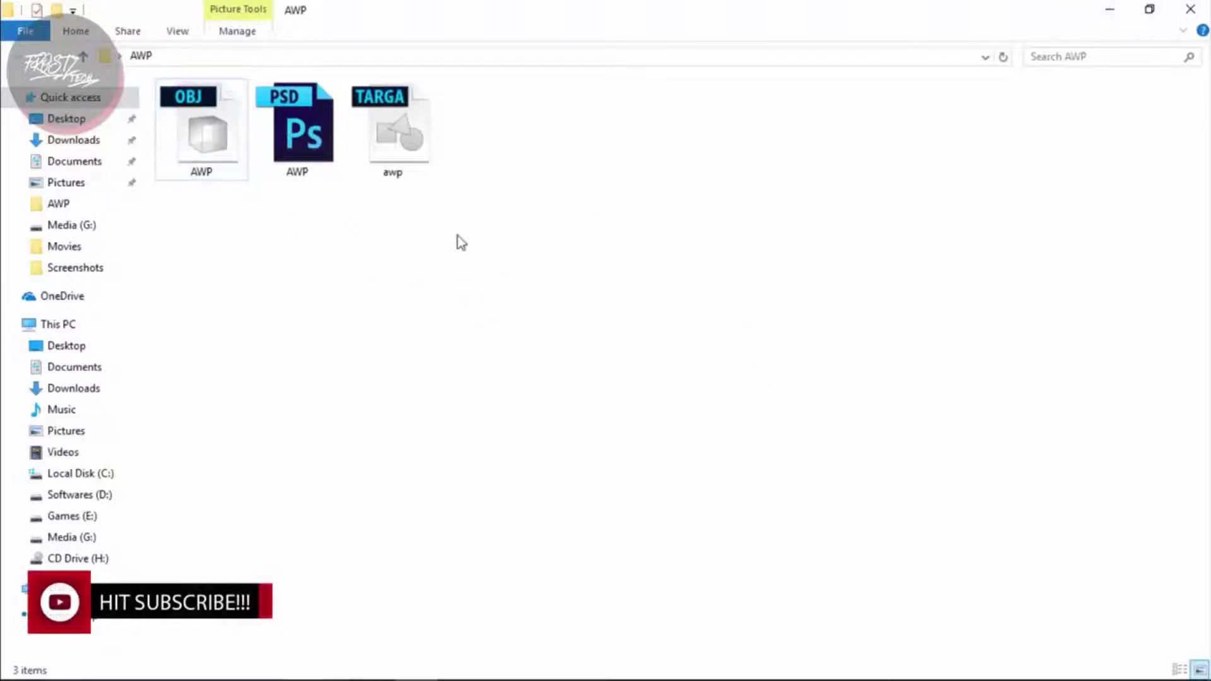
left_click(196, 124)
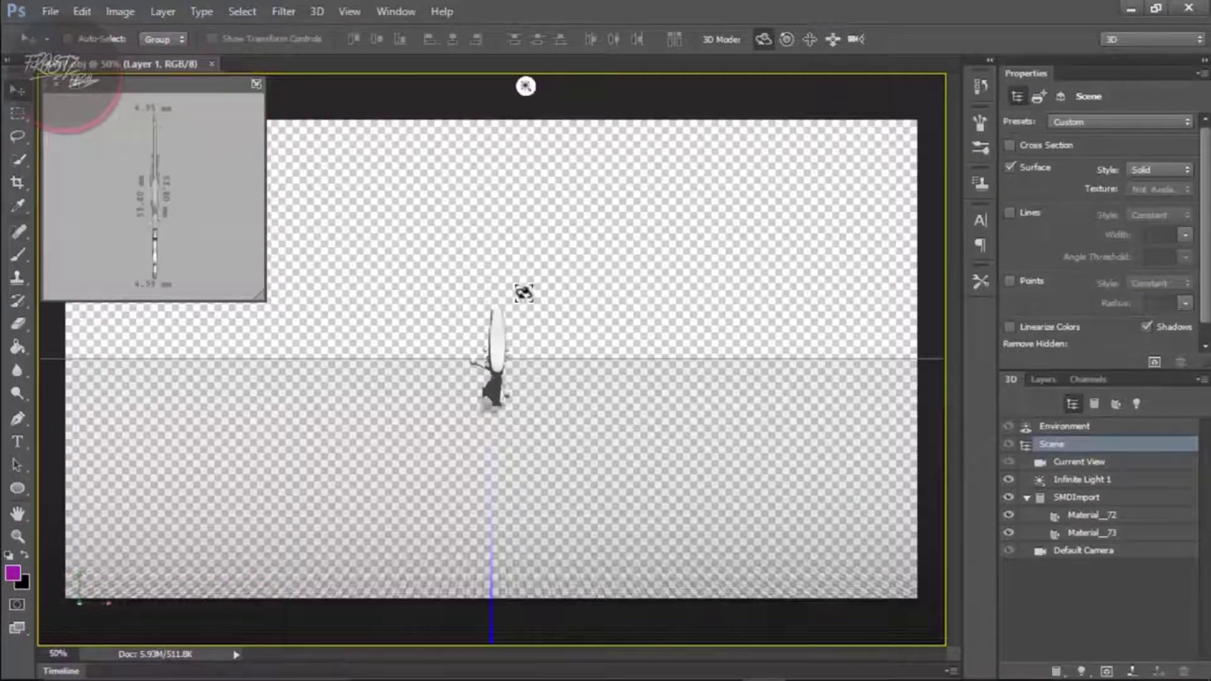
Orbit the scene and rotate the rifle mesh so it lies side-on horizontally.
left_click_drag(511, 251, 1157, 366)
left_click(550, 350)
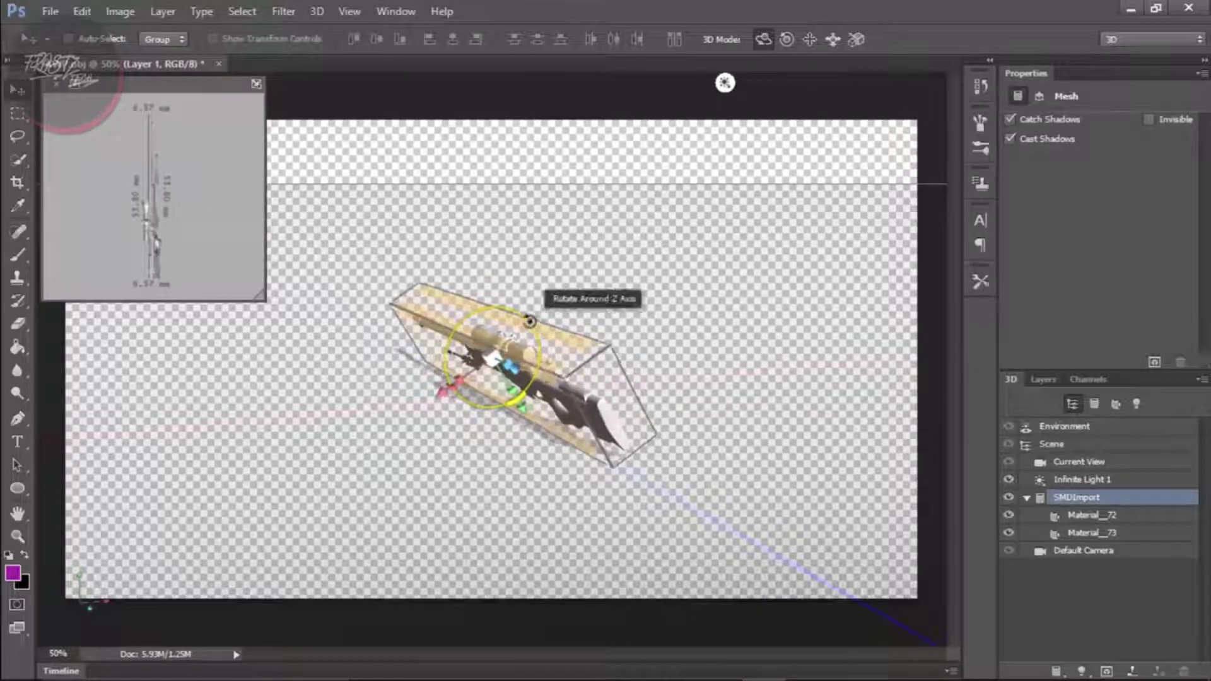
left_click_drag(553, 324, 687, 309)
left_click_drag(754, 366, 431, 351)
Adjust the infinite light's direction, then inspect the camera and Material_72 settings.
left_click(725, 83)
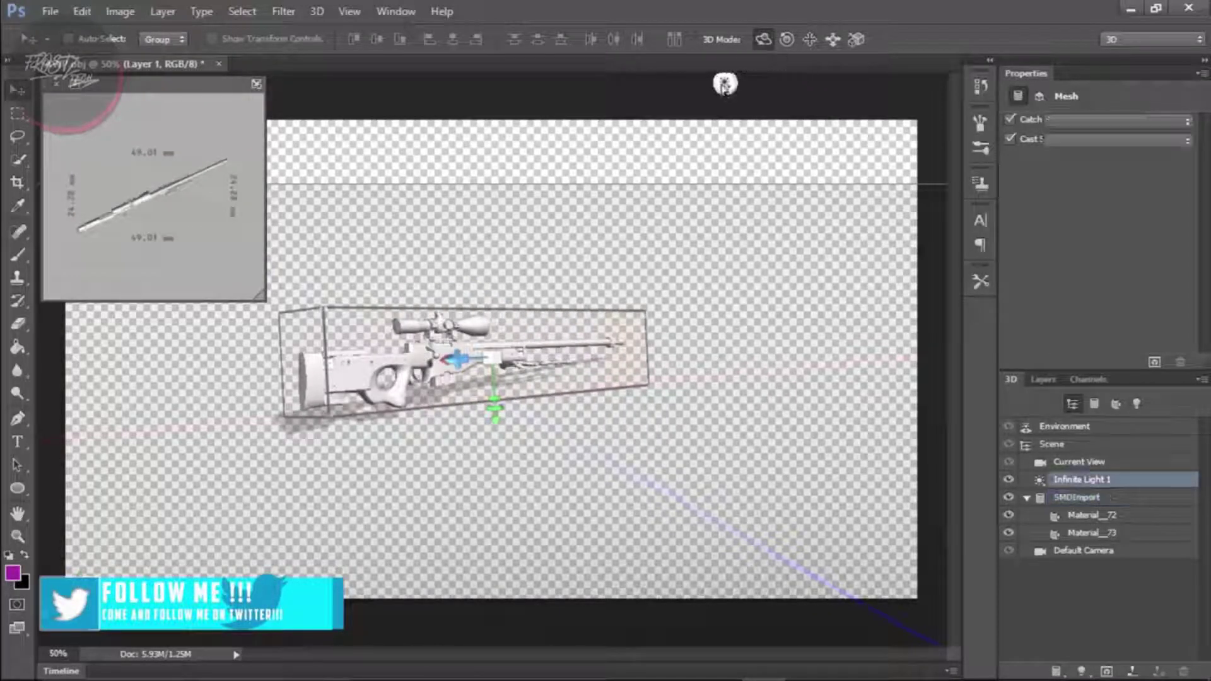
left_click_drag(566, 275, 556, 285)
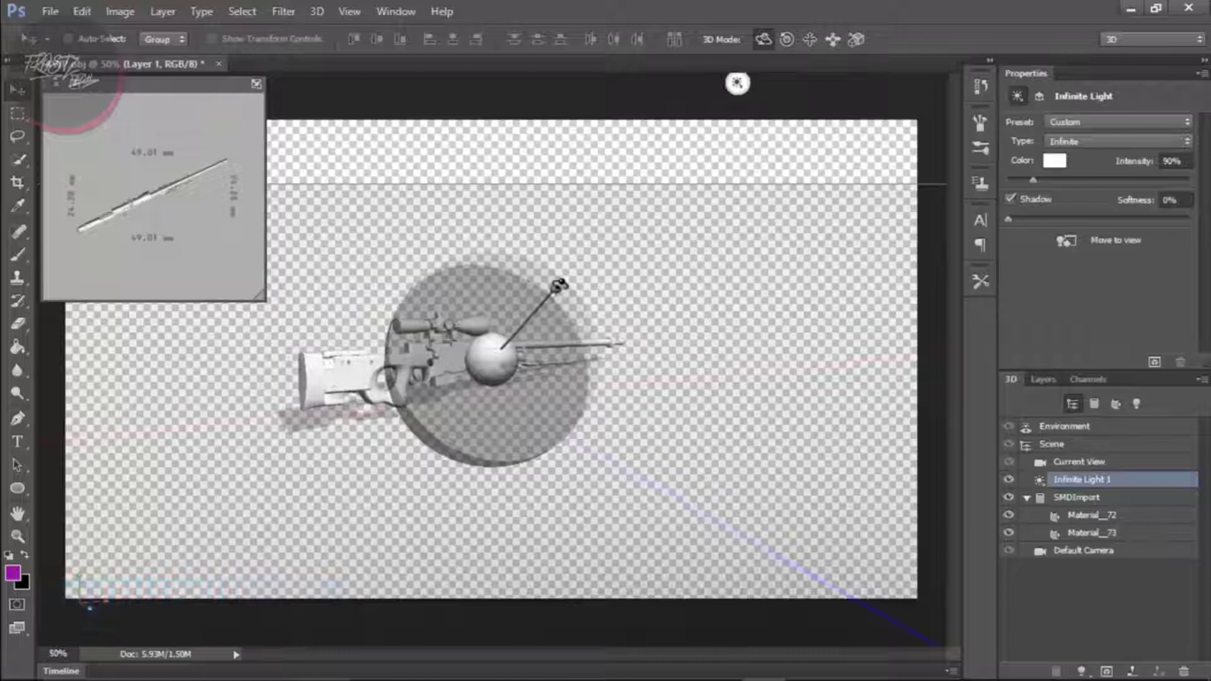
left_click(634, 288)
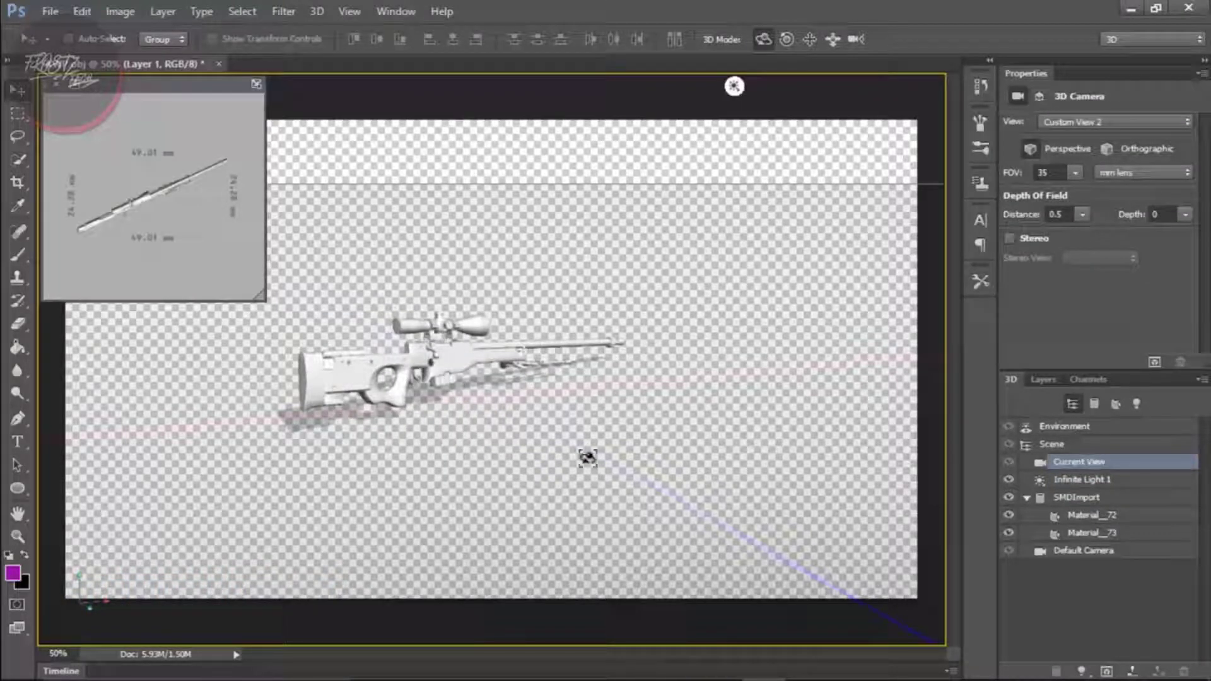
left_click(1115, 516)
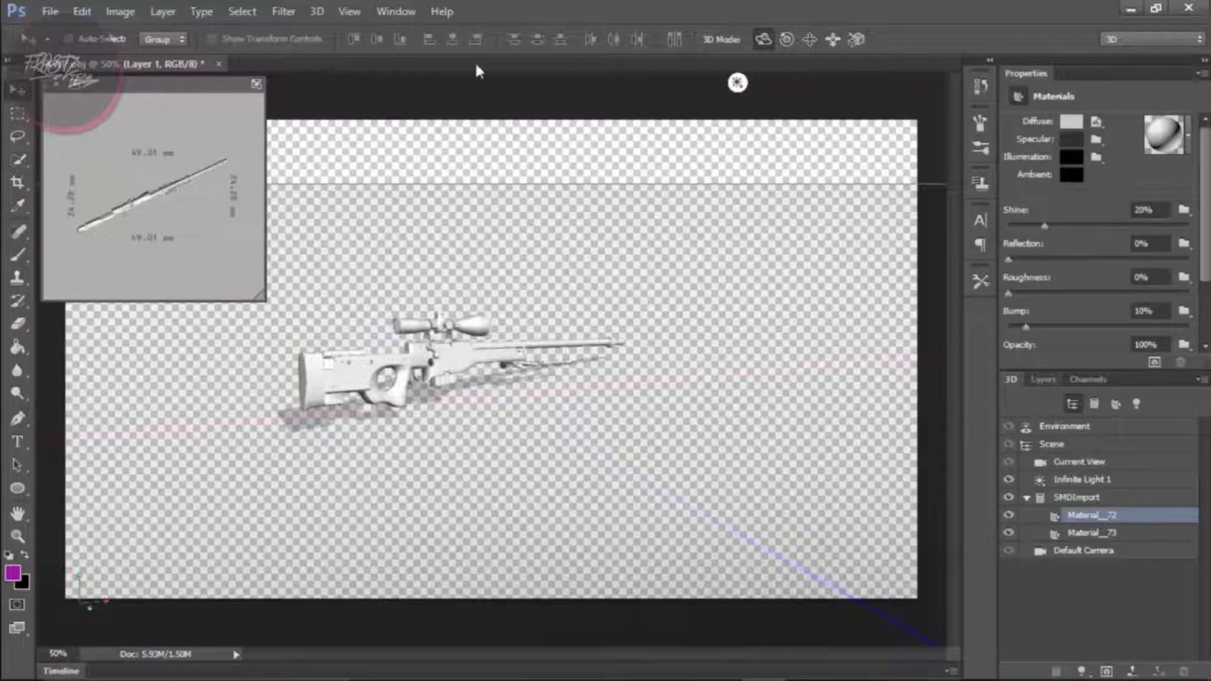
left_click(50, 11)
left_click(49, 11)
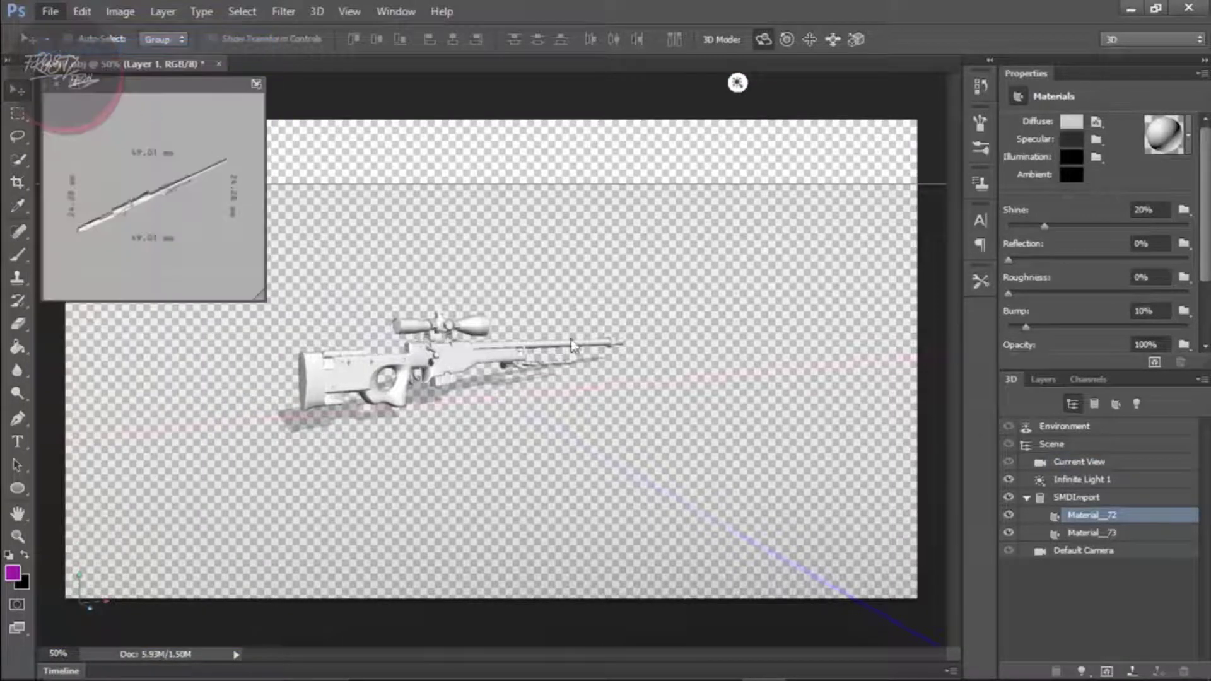
Open the awp.tga texture file as a new document.
key("ctrl+o")
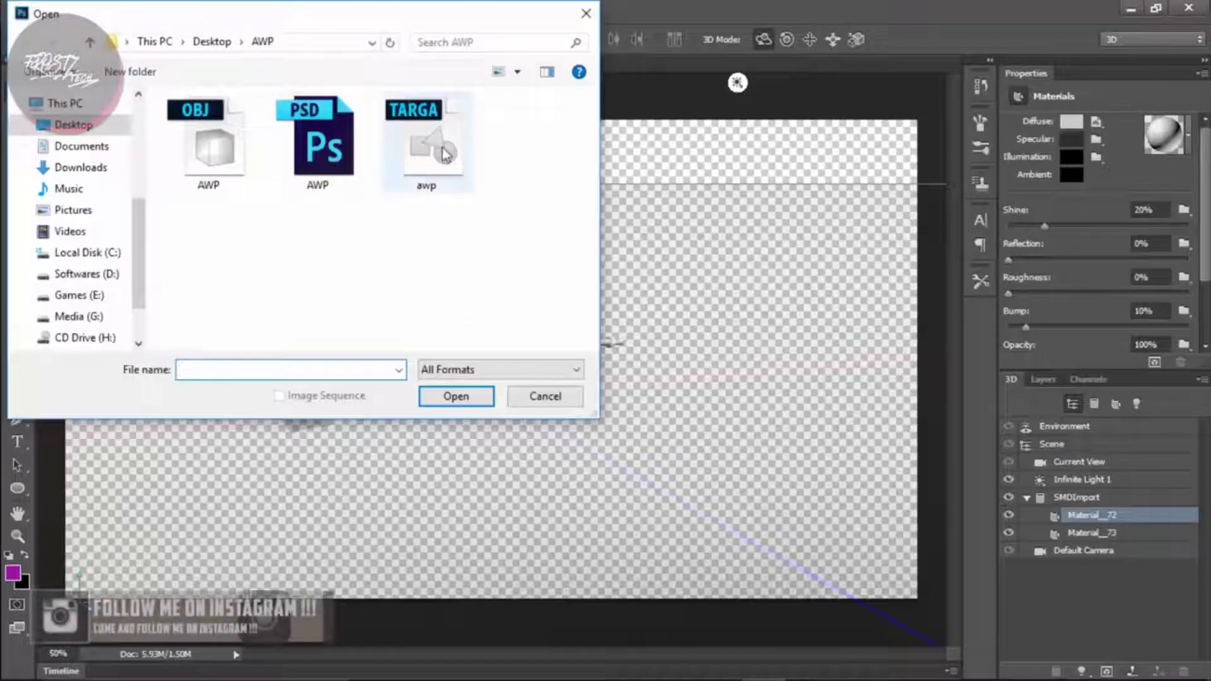
left_click(445, 151)
left_click(448, 396)
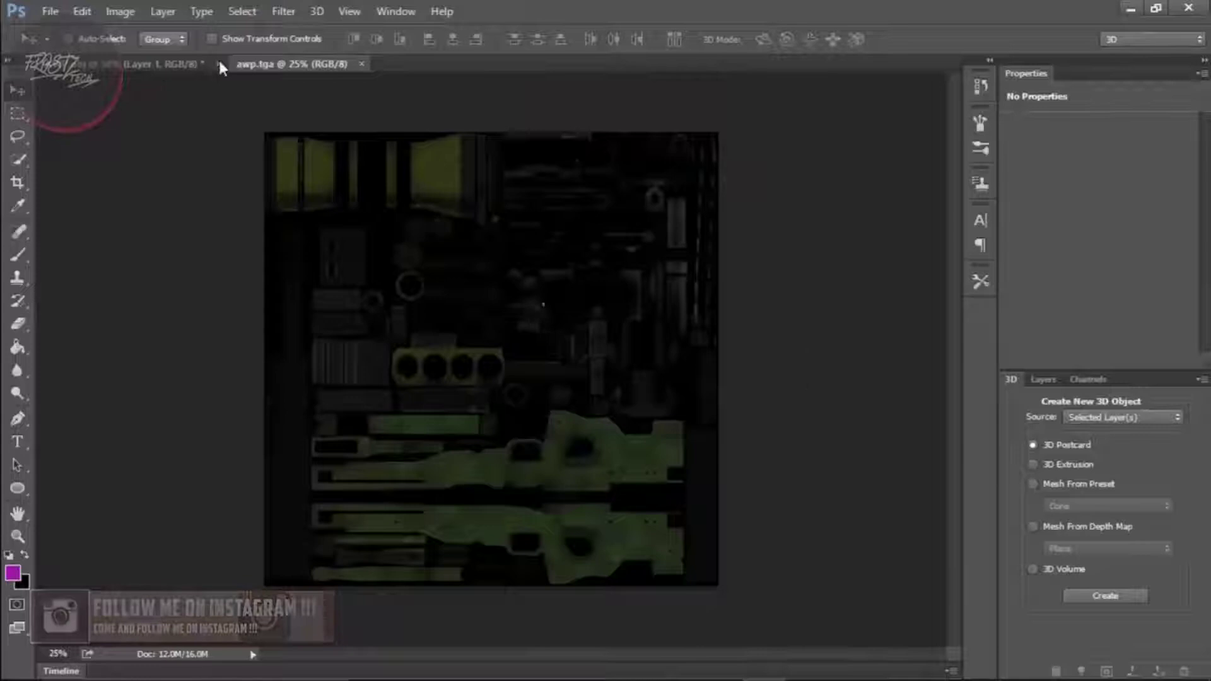
left_click(127, 62)
left_click(292, 64)
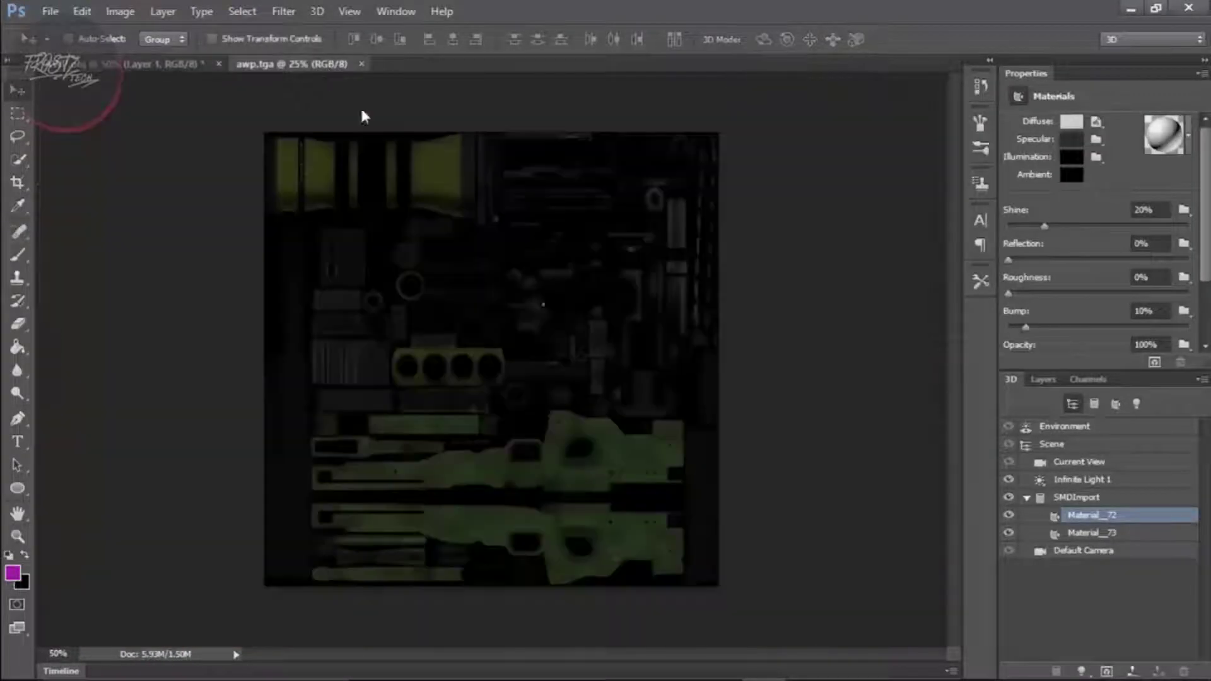
Add an empty Layer 1 above the Background layer.
left_click(1043, 380)
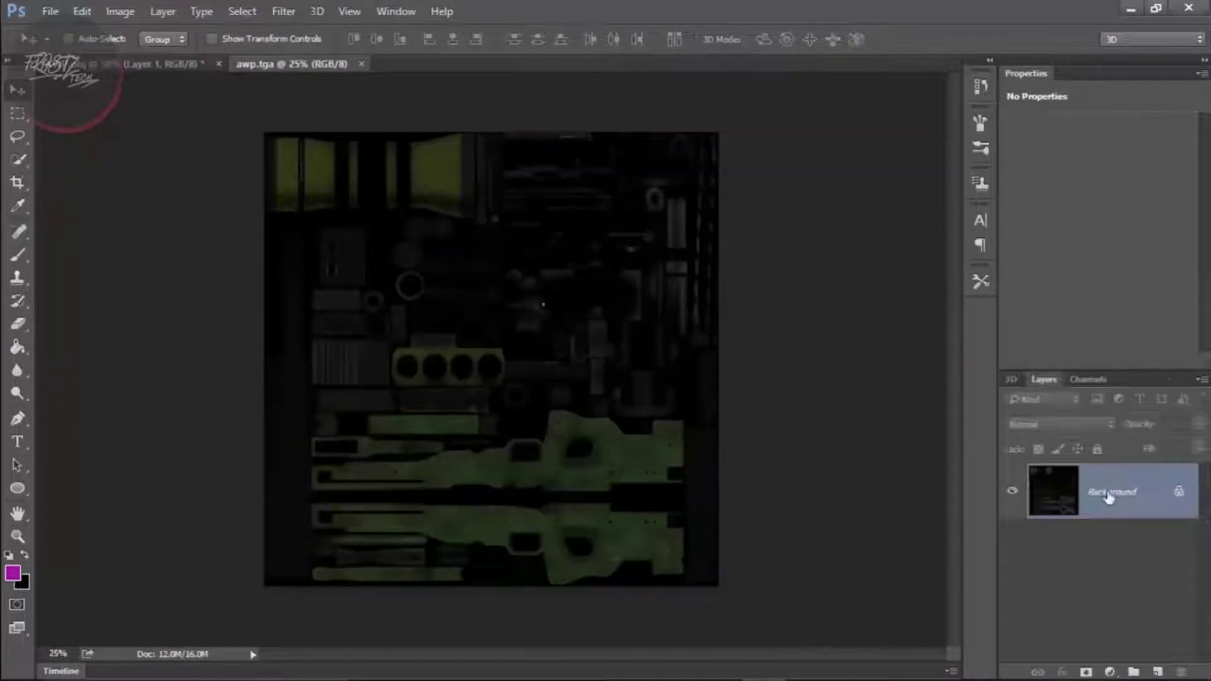
left_click(1157, 673)
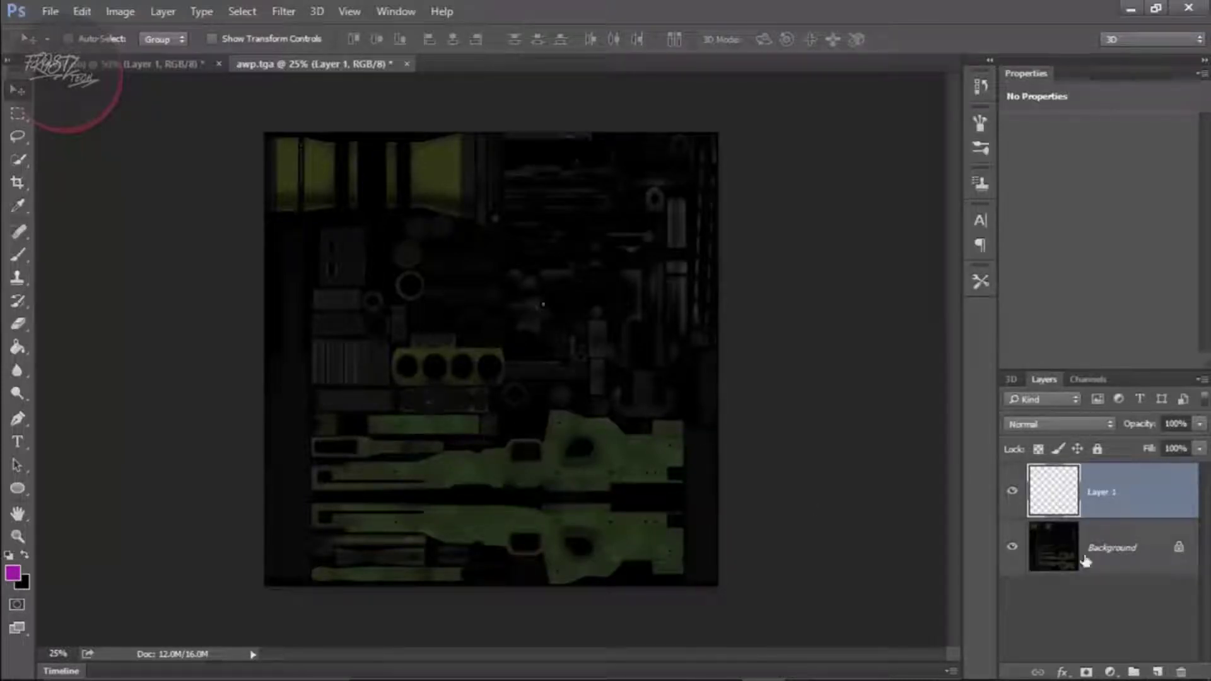
left_click(1130, 559)
left_click(1126, 512)
Add a Brightness/Contrast adjustment with brightness 150, comparing before and after.
left_click(1112, 671)
left_click(1154, 396)
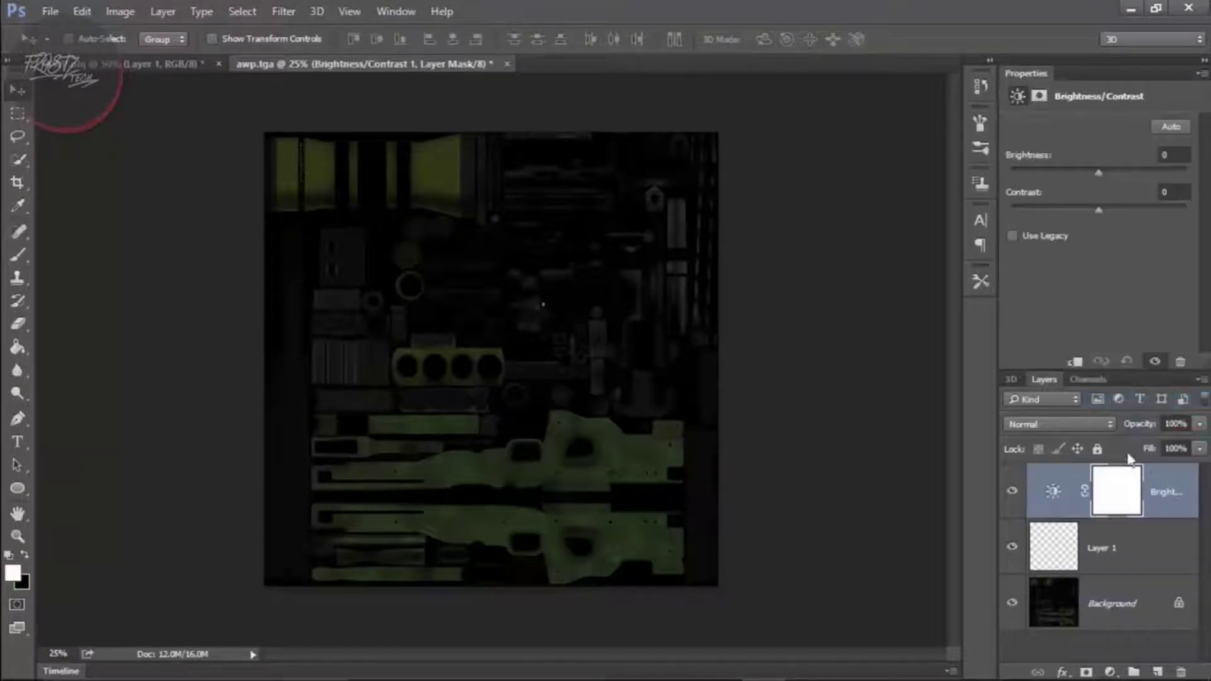
left_click_drag(1099, 171, 1186, 172)
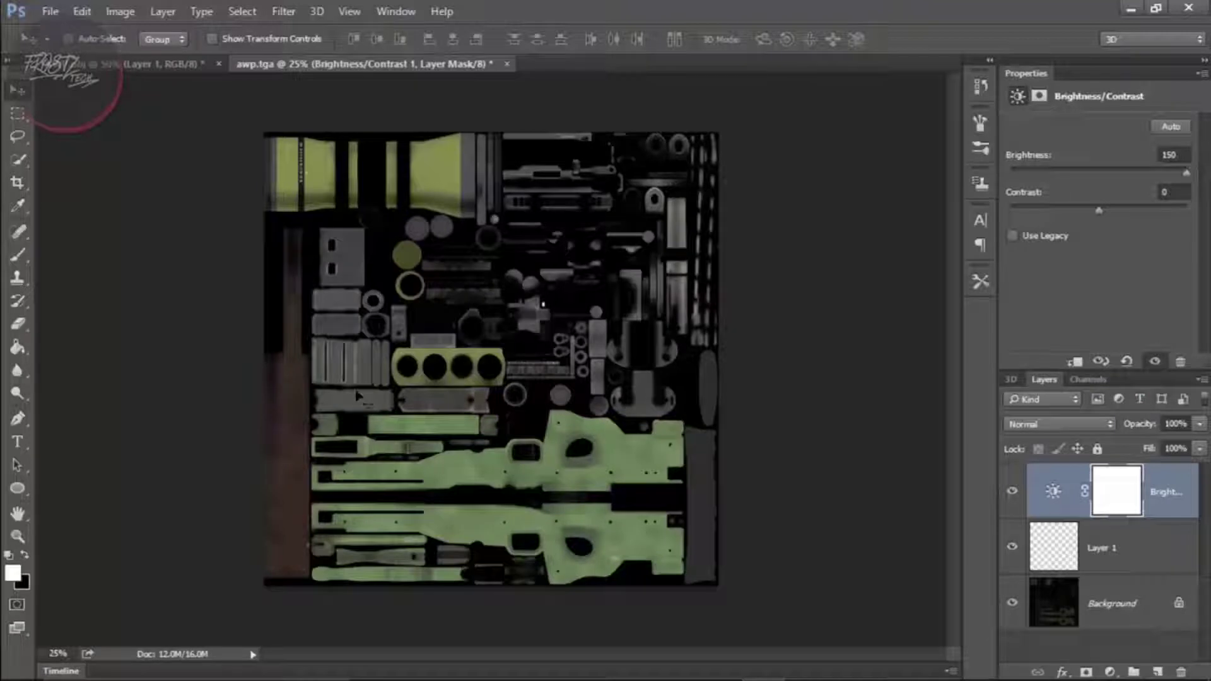
left_click(1011, 499)
left_click(1131, 548)
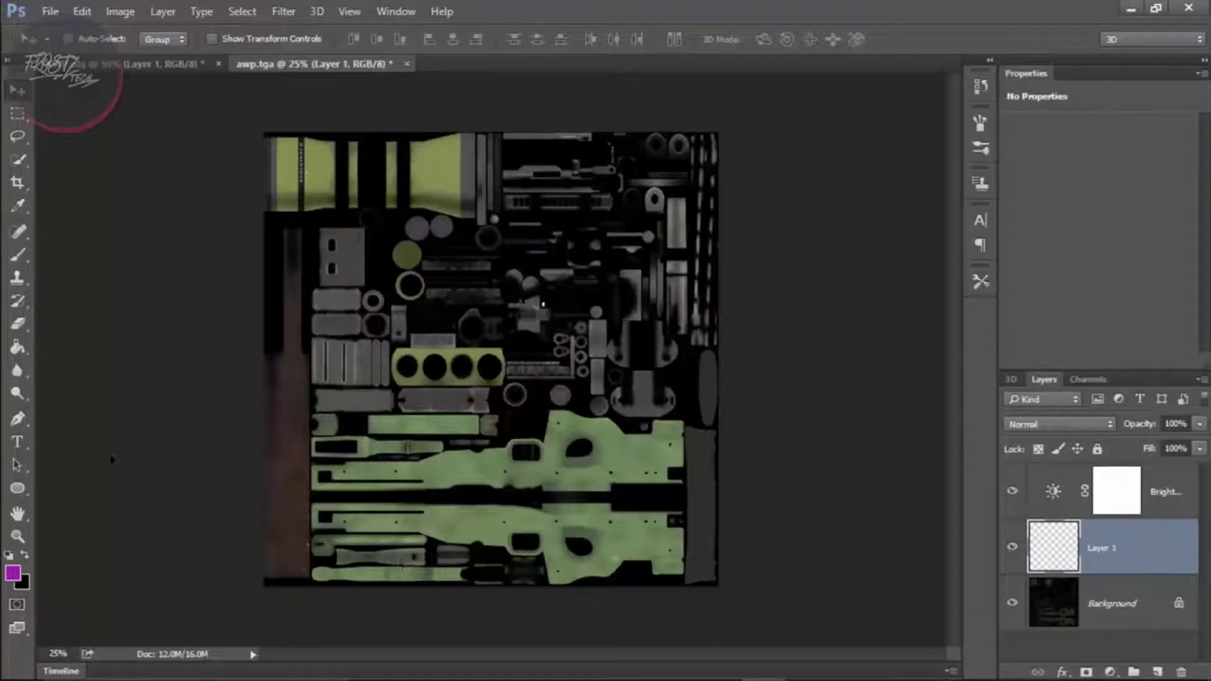
Set the foreground colour to pure white.
left_click(16, 581)
left_click(634, 84)
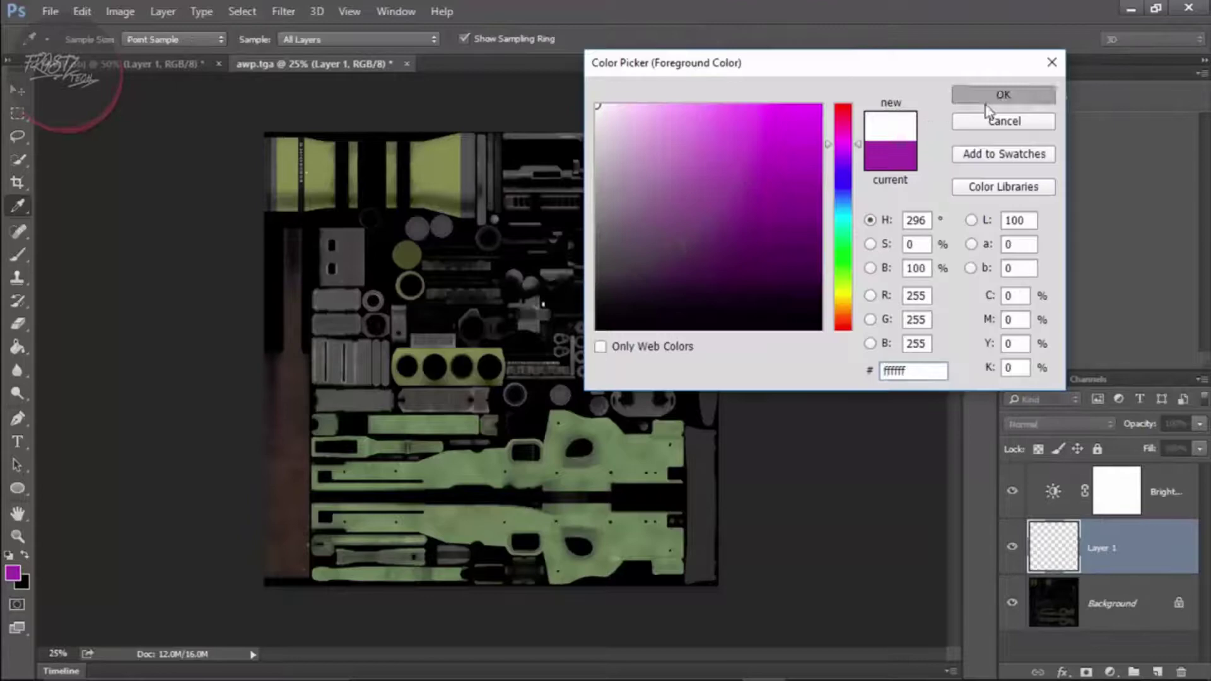
left_click(1019, 93)
Open AWP.psd and turn its infinite light toward the viewer with higher intensity.
left_click(50, 11)
left_click(95, 70)
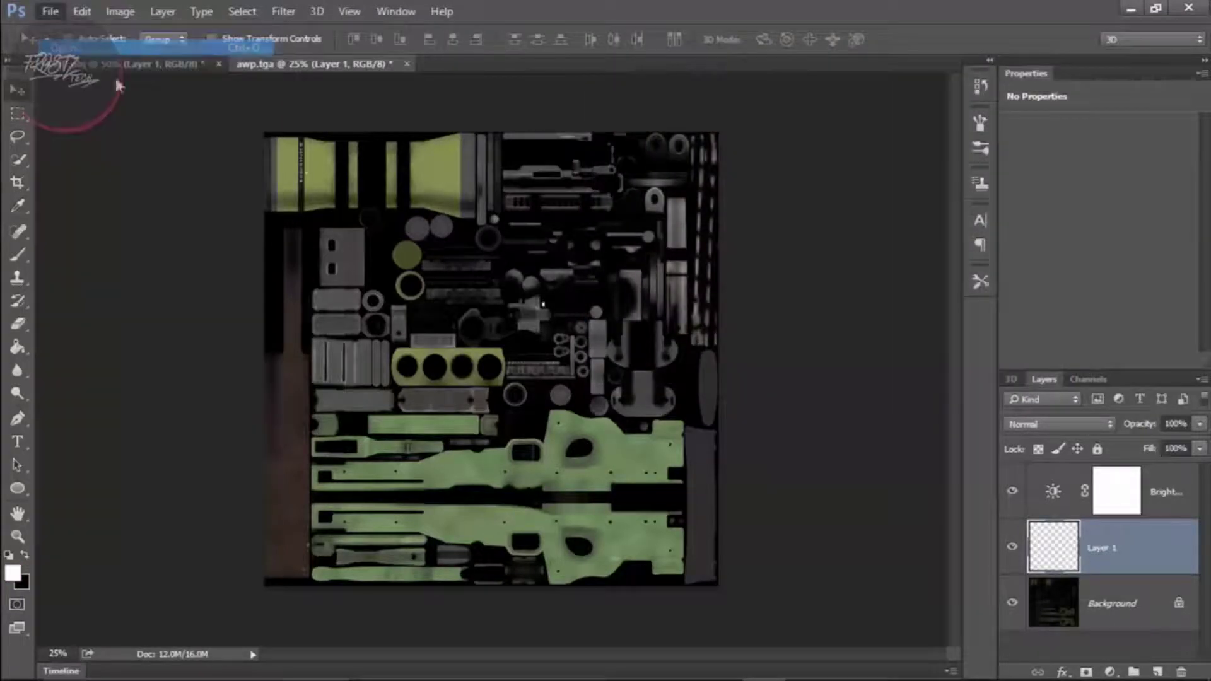
double_click(333, 163)
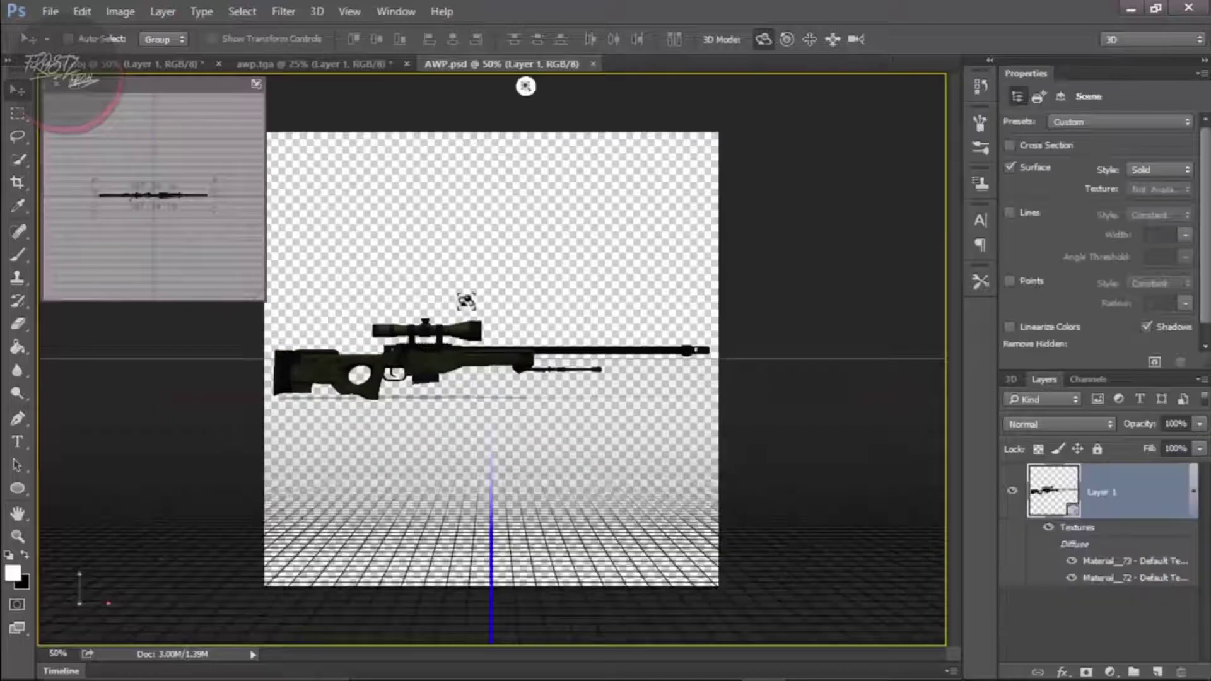
left_click(530, 95)
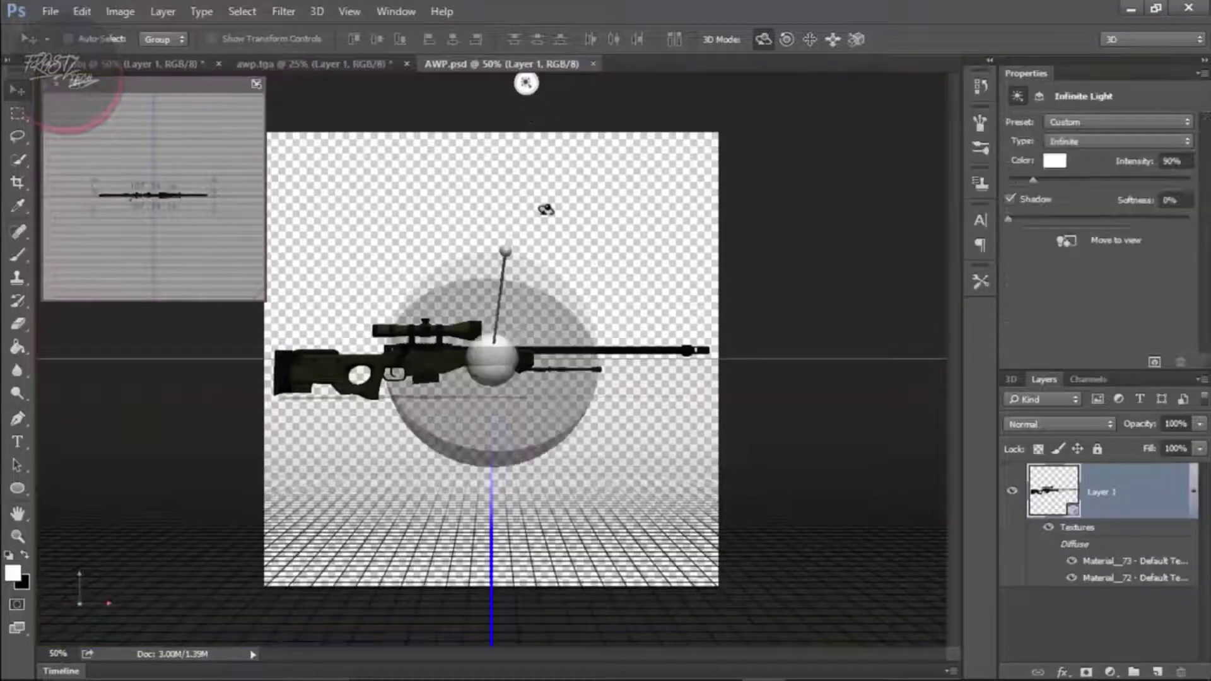
mouse_move(528, 290)
left_mouse_down()
mouse_move(484, 361)
mouse_move(495, 351)
left_mouse_up()
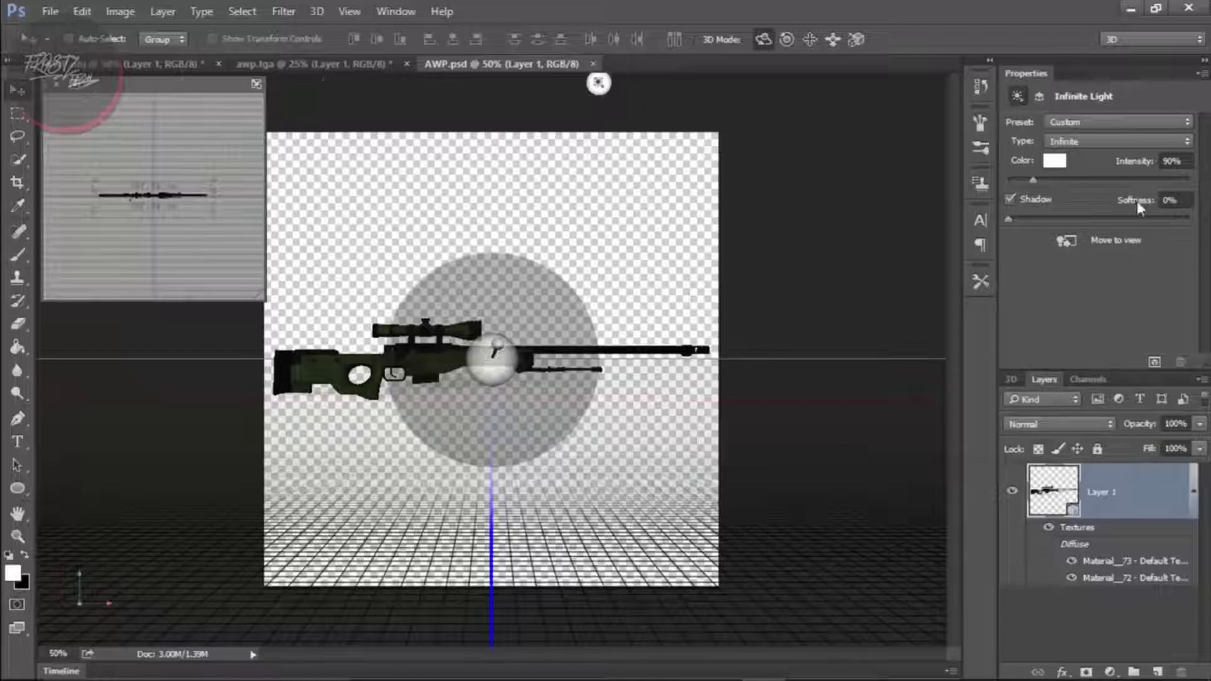
left_click(1092, 178)
left_click(695, 240)
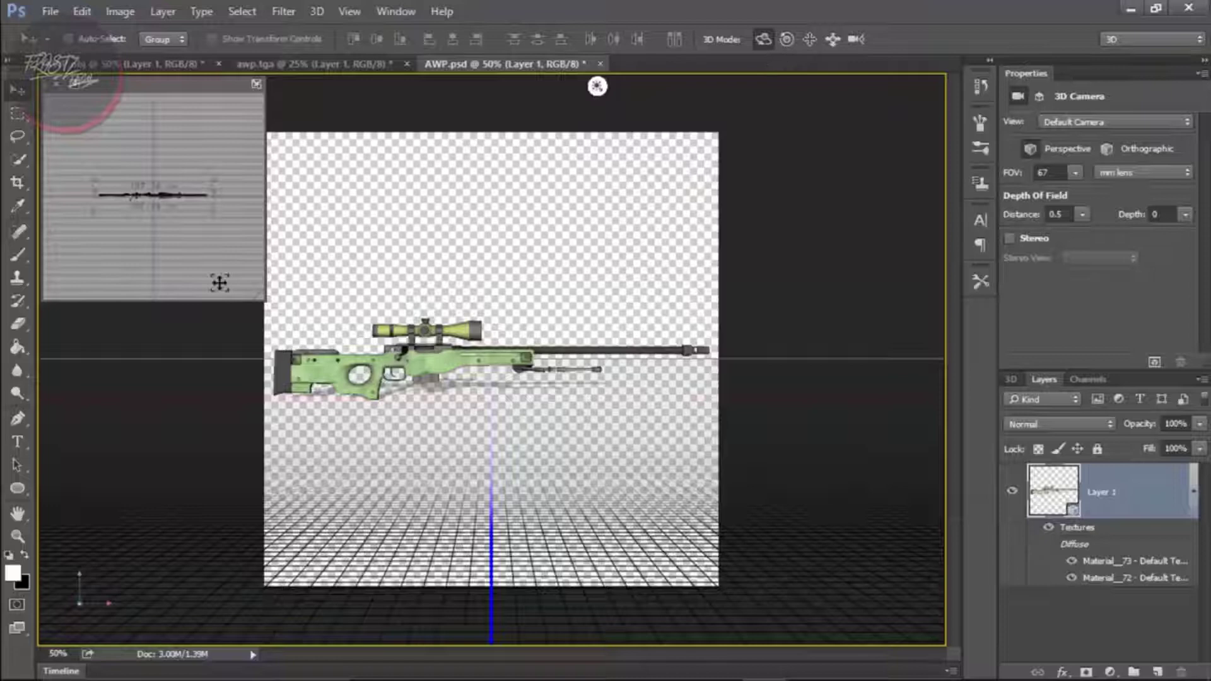
Set the image size to width 1920 and height 1080 pixels.
left_click(119, 11)
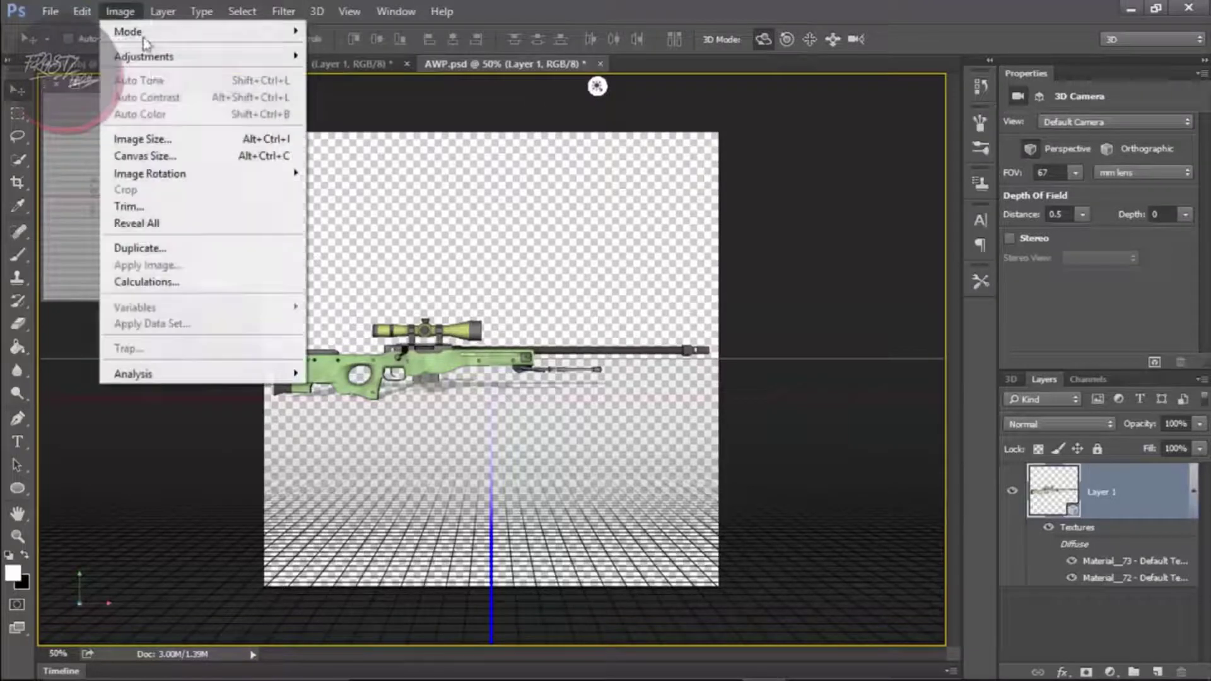
left_click(138, 139)
left_click(768, 210)
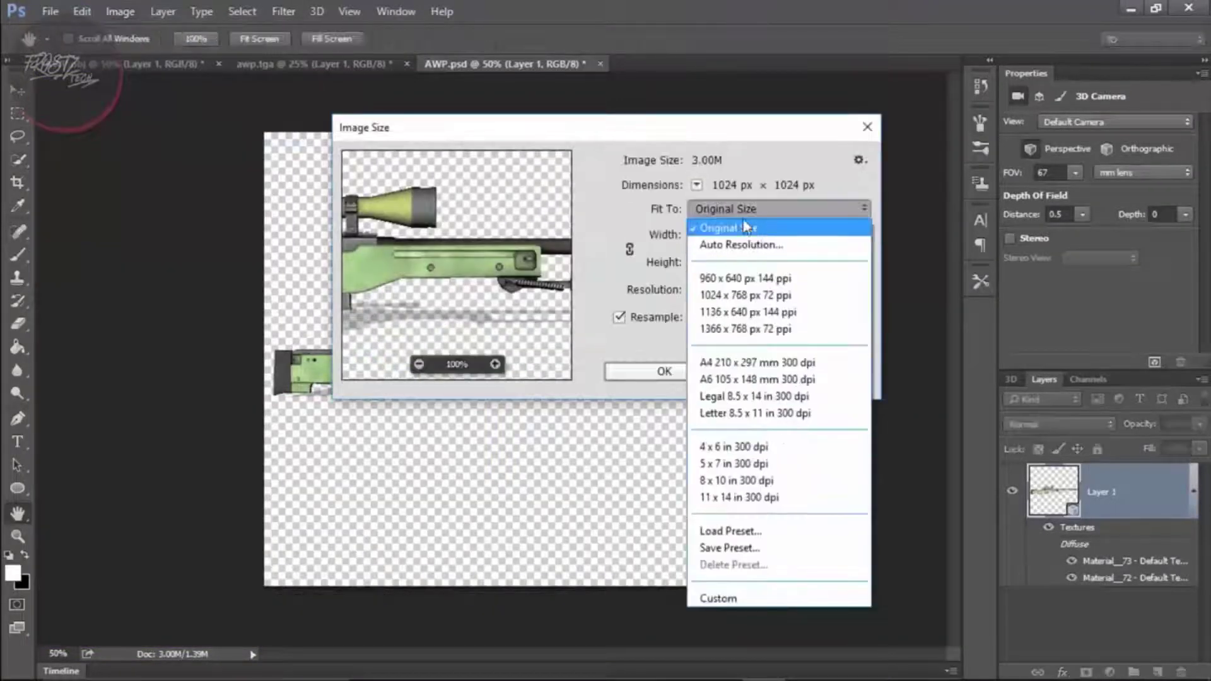
left_click(765, 227)
double_click(731, 235)
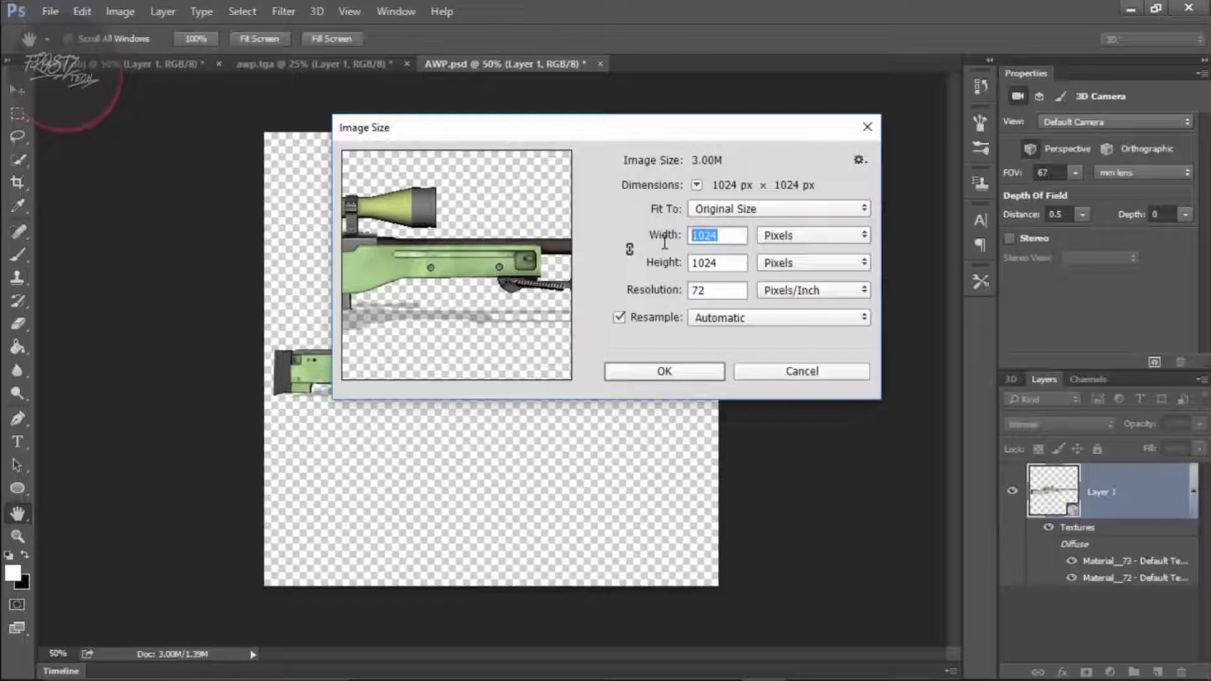
type("1920")
key("Tab")
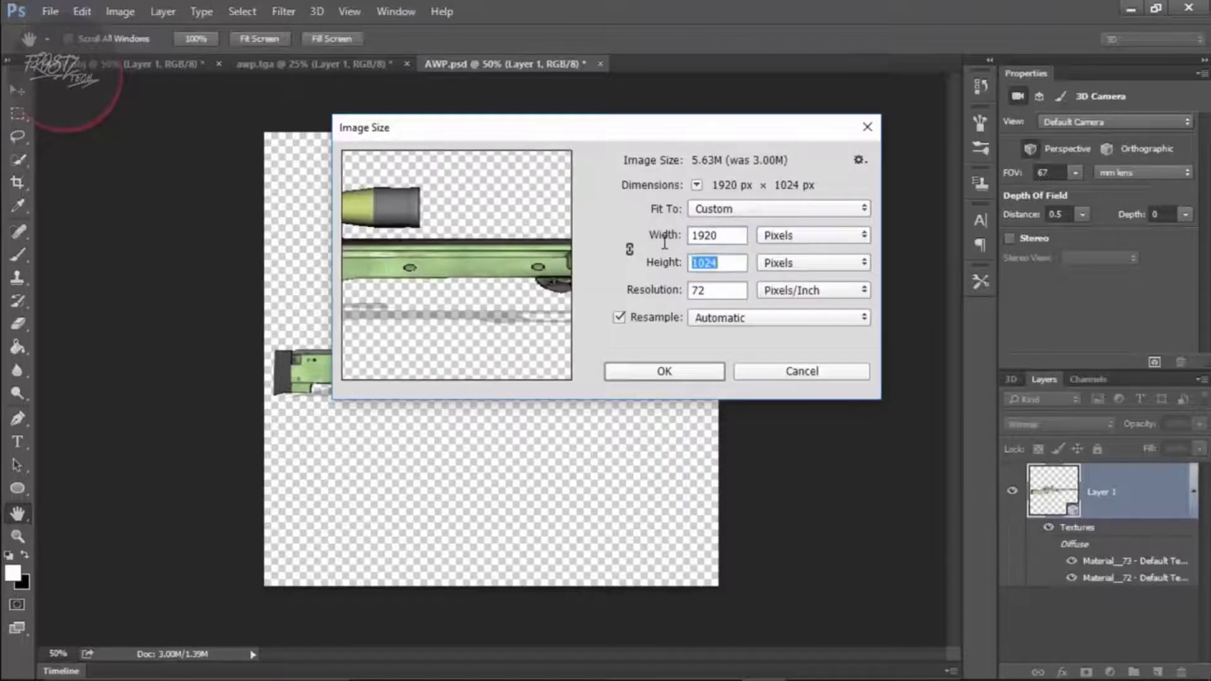
type("1080")
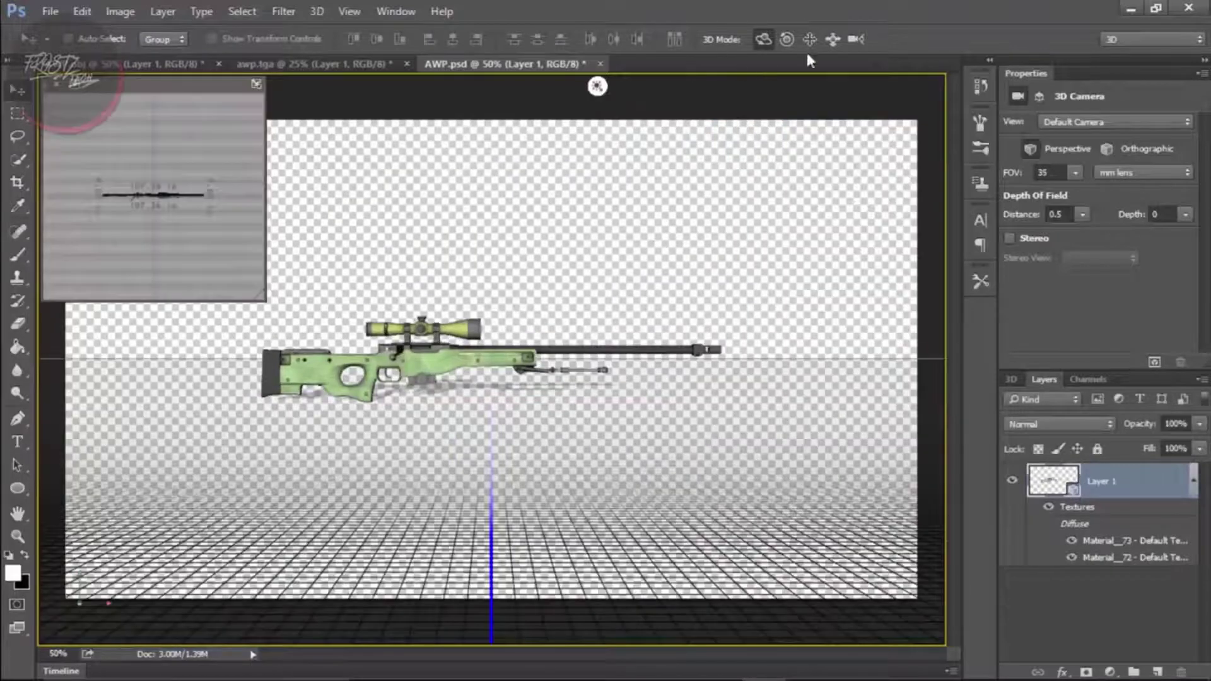
Zoom the 3D camera in on the rifle and pan the view to the right.
left_click(856, 40)
left_click_drag(570, 322, 590, 101)
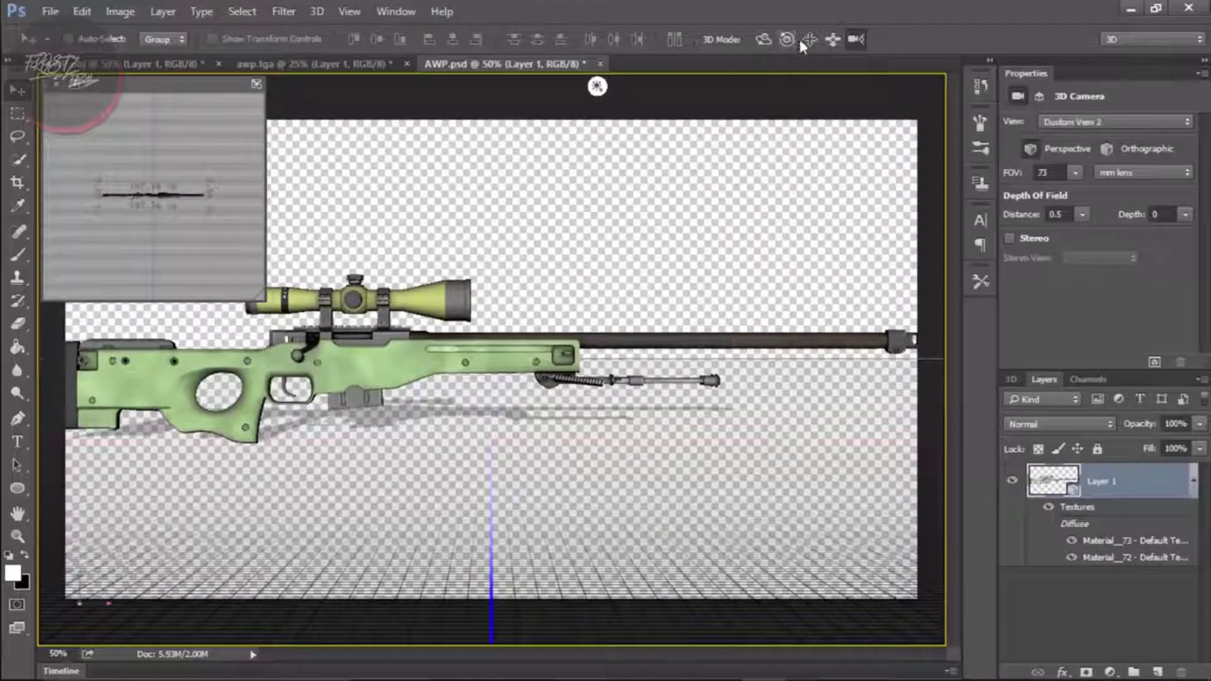
left_click(809, 39)
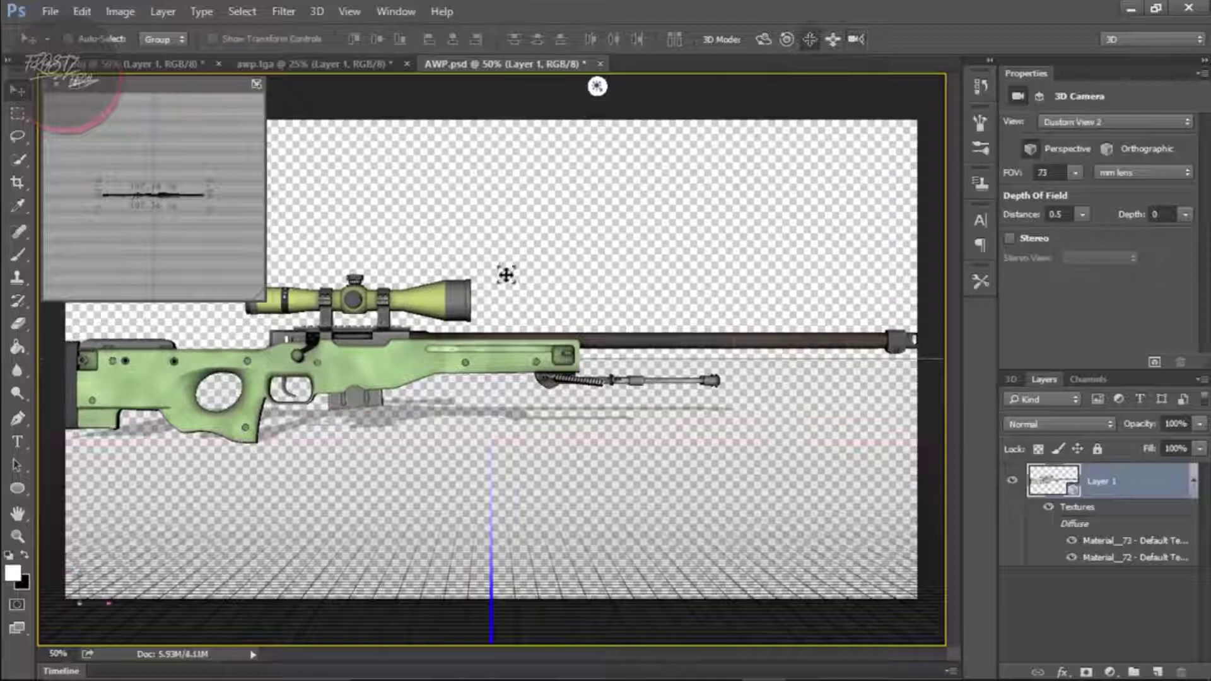
left_click_drag(506, 273, 568, 273)
left_click(307, 65)
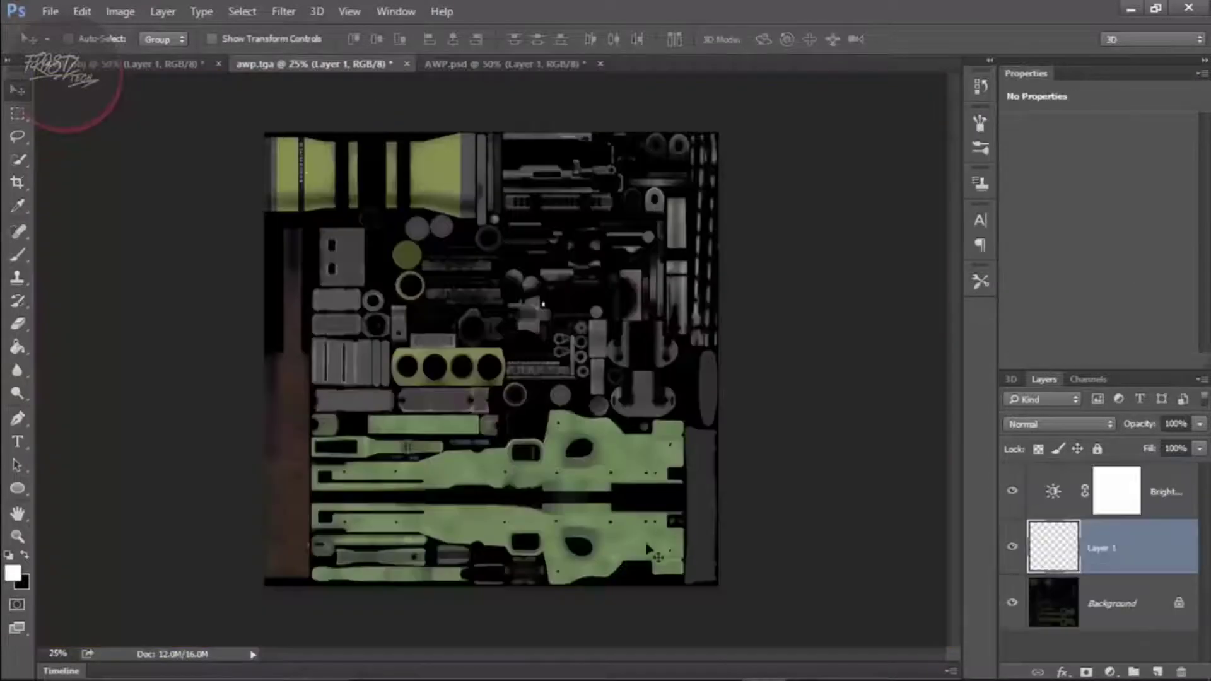
left_click(501, 64)
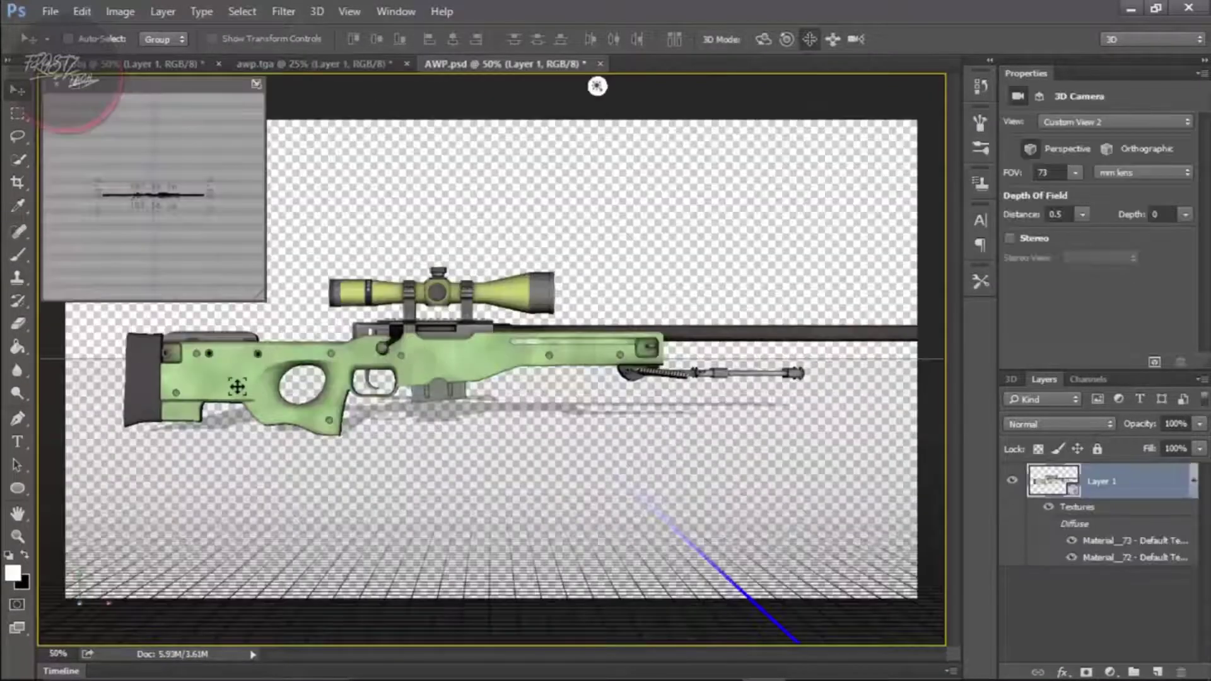
Rotate the rifle to a new angle and compare it against the awp.tga texture.
left_click(763, 39)
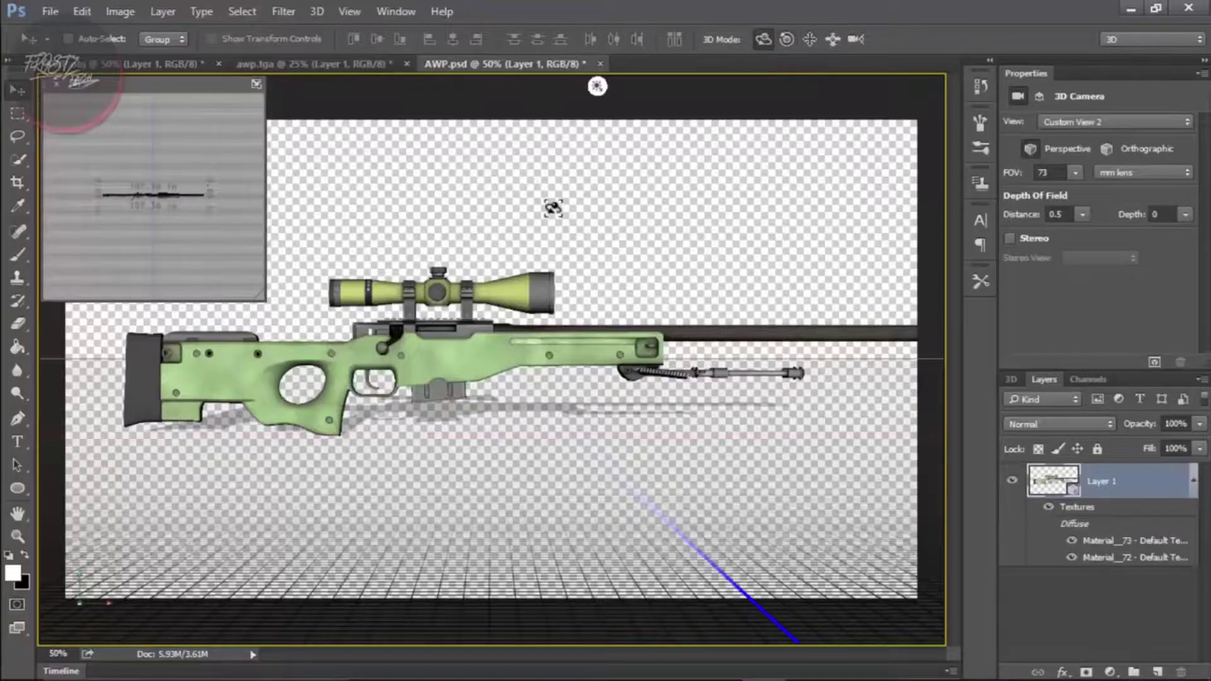
mouse_move(551, 203)
left_mouse_down()
mouse_move(859, 221)
mouse_move(772, 232)
mouse_move(570, 211)
left_mouse_up()
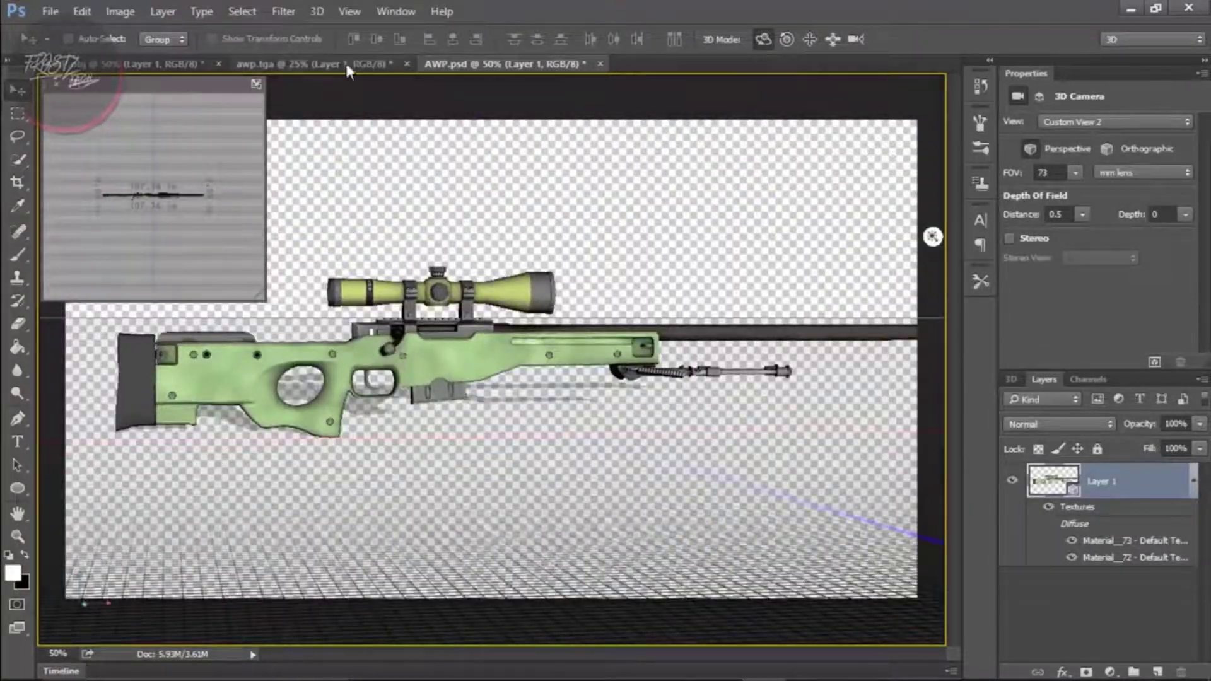
left_click(313, 64)
left_click(451, 67)
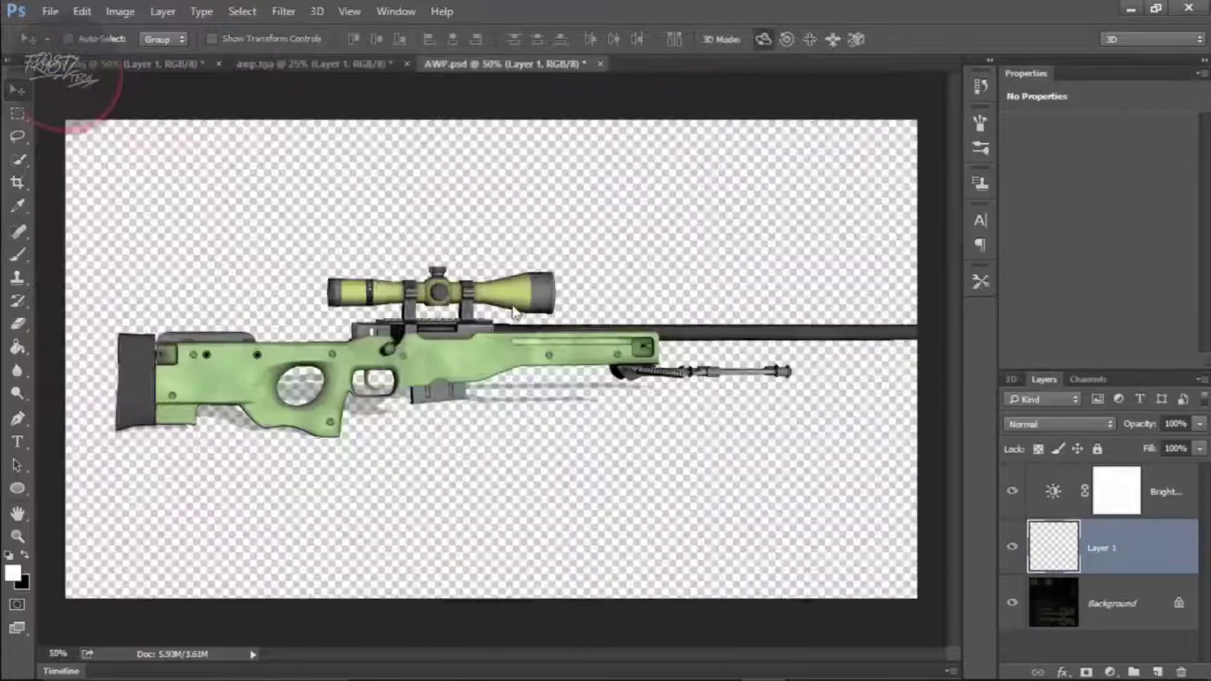
left_click(342, 65)
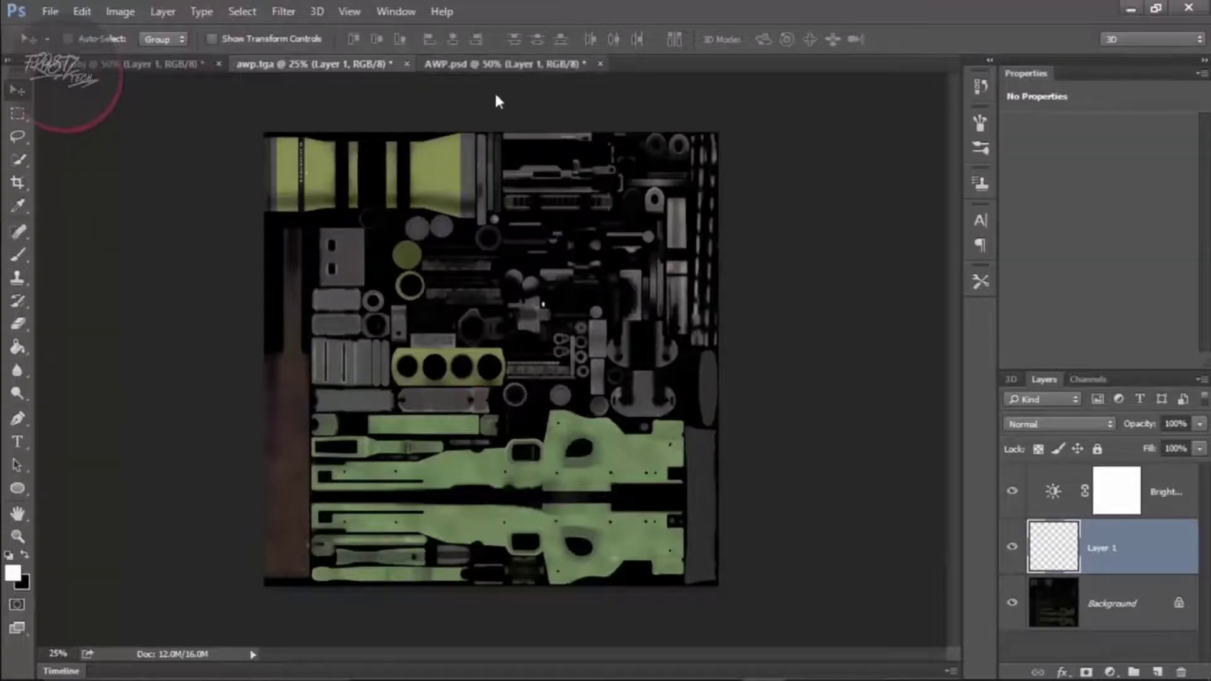
left_click(495, 64)
Select the 3D camera, then finish on the awp.tga texture document.
left_click(189, 387)
left_click(162, 467)
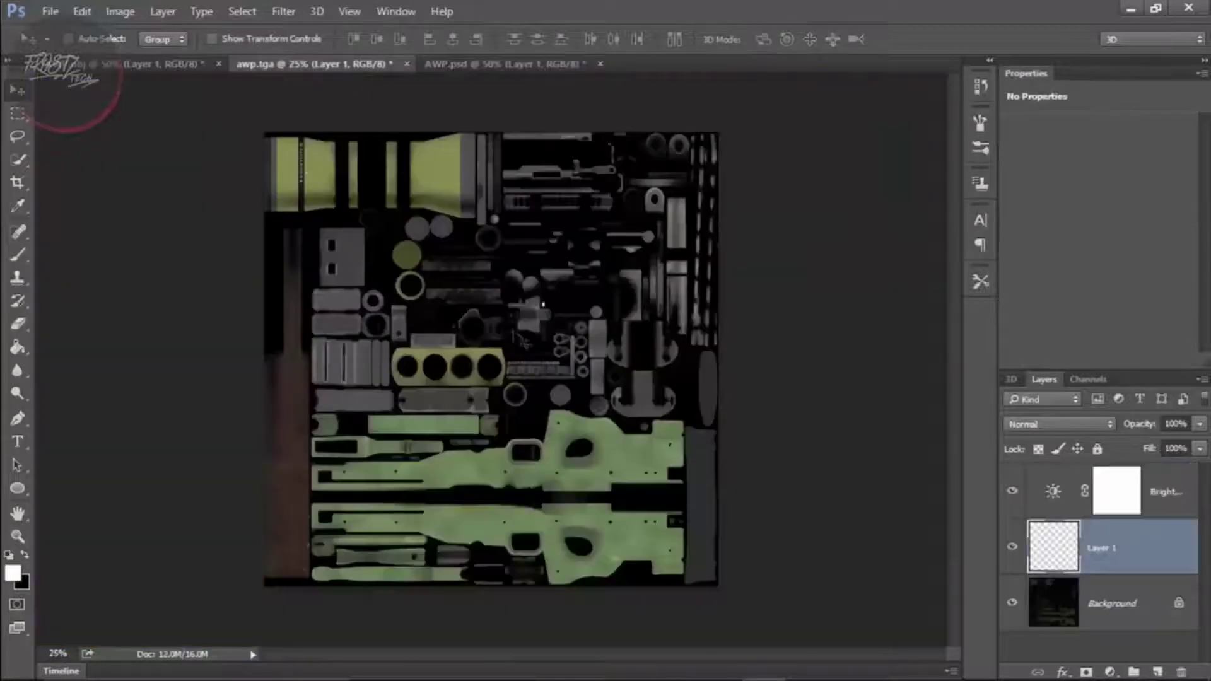
left_click(312, 64)
left_click(501, 64)
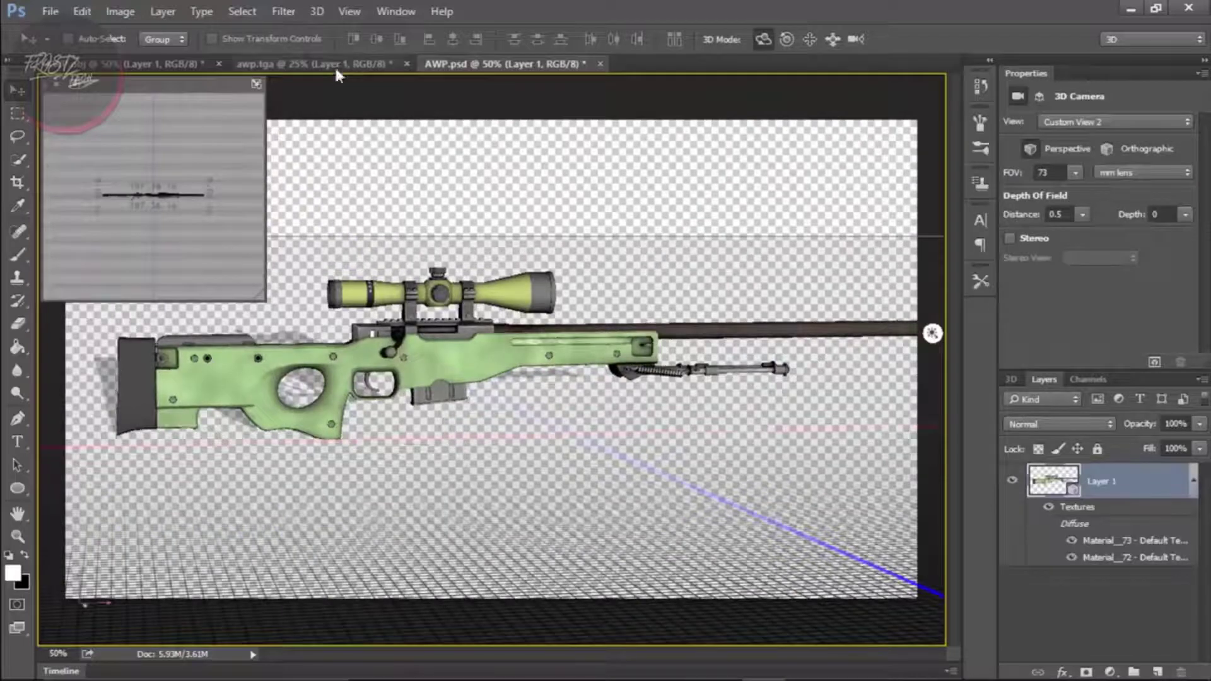
left_click(338, 66)
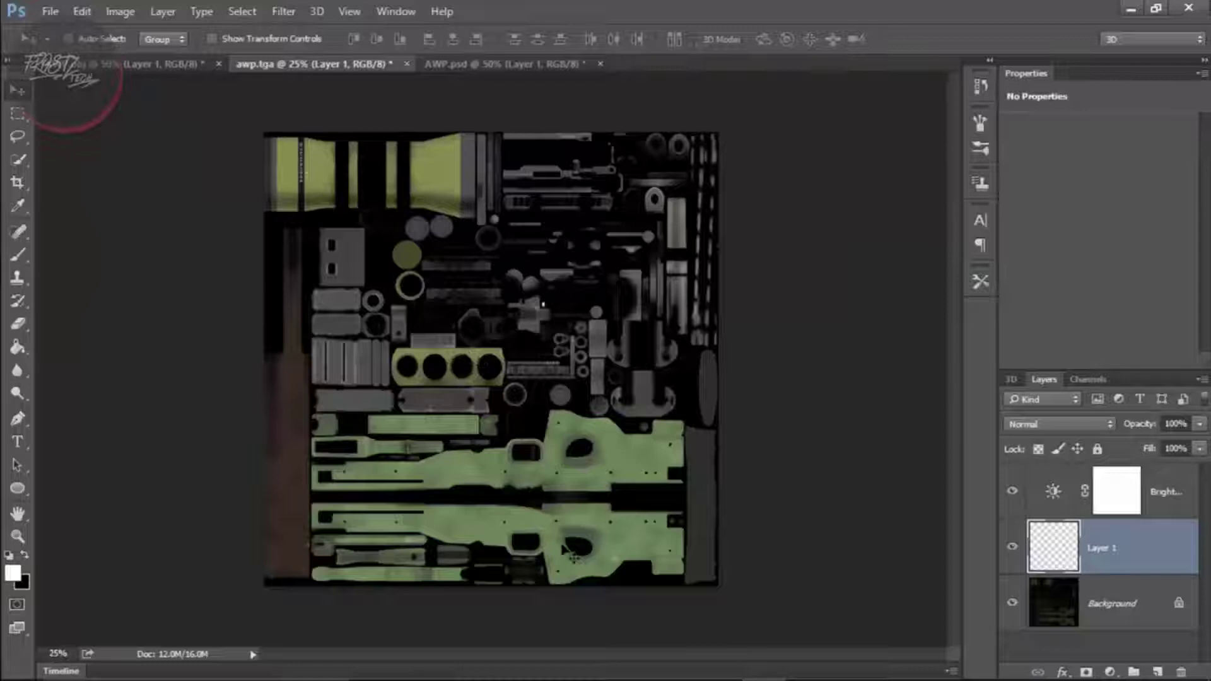
Zoom the texture to 50%, pan the view, and pick the Brush tool.
key("z")
left_click_drag(568, 549, 621, 456)
key("h")
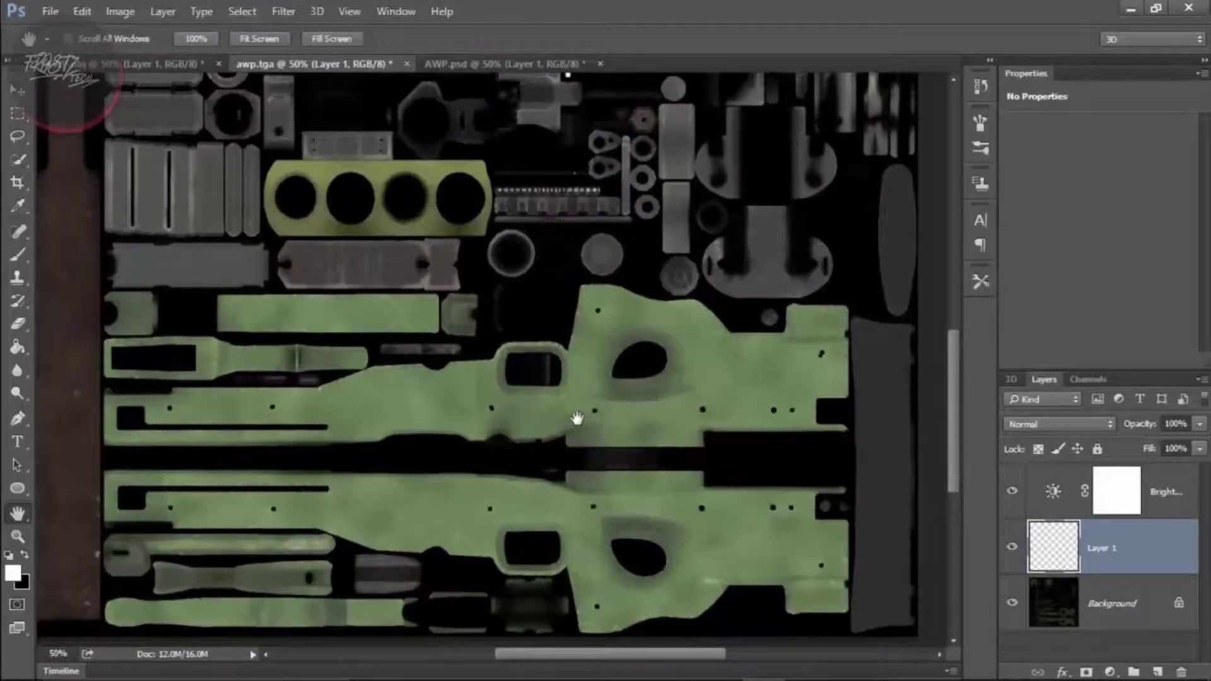
key("b")
key("p")
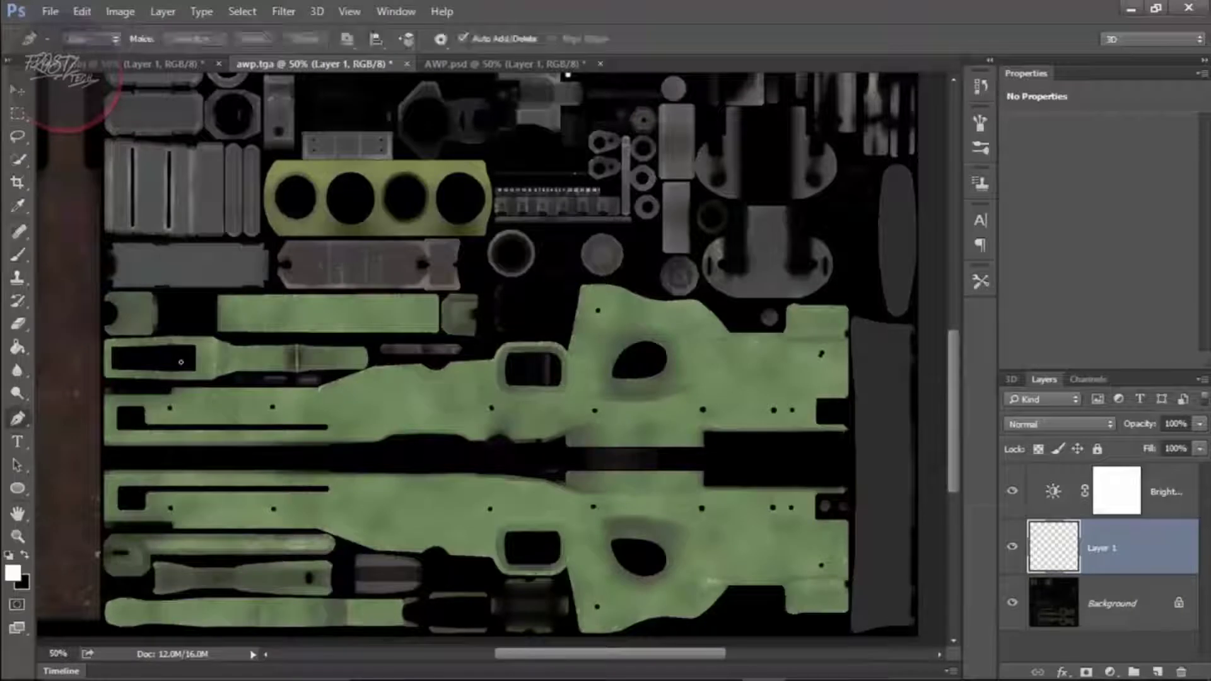
key("b")
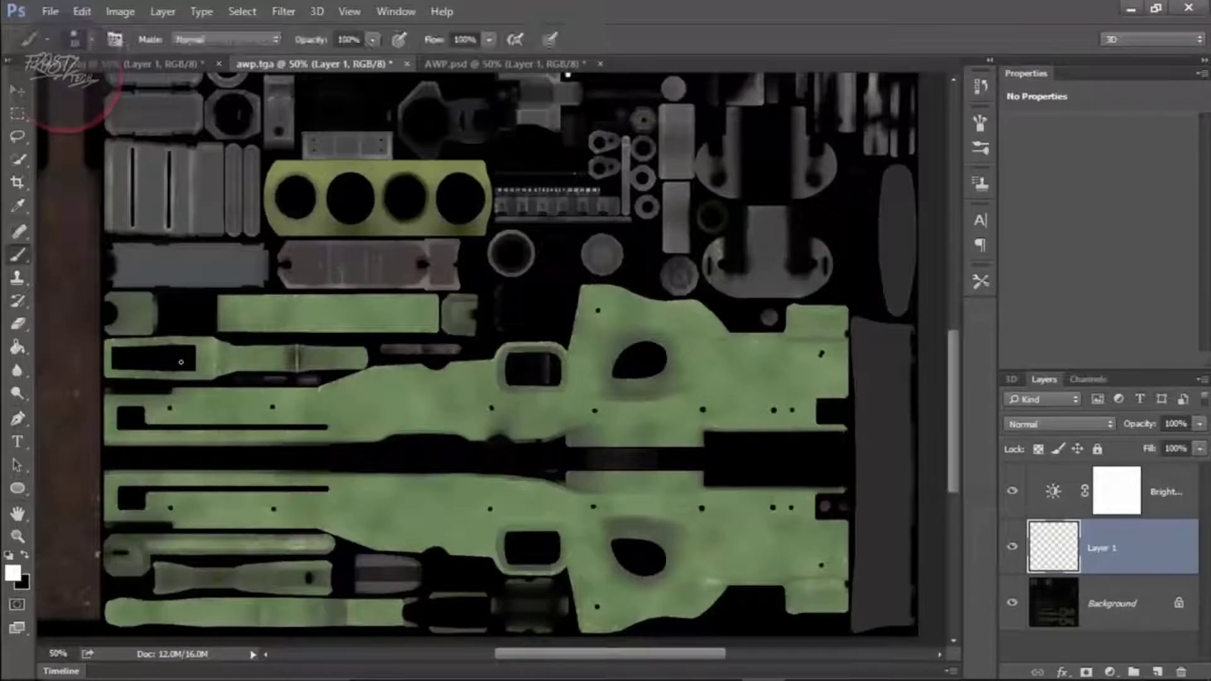
Choose a light blue foreground colour and paint a loop around the lower stock hole.
left_click(13, 573)
left_click(852, 155)
left_click_drag(852, 154, 845, 210)
left_click(754, 170)
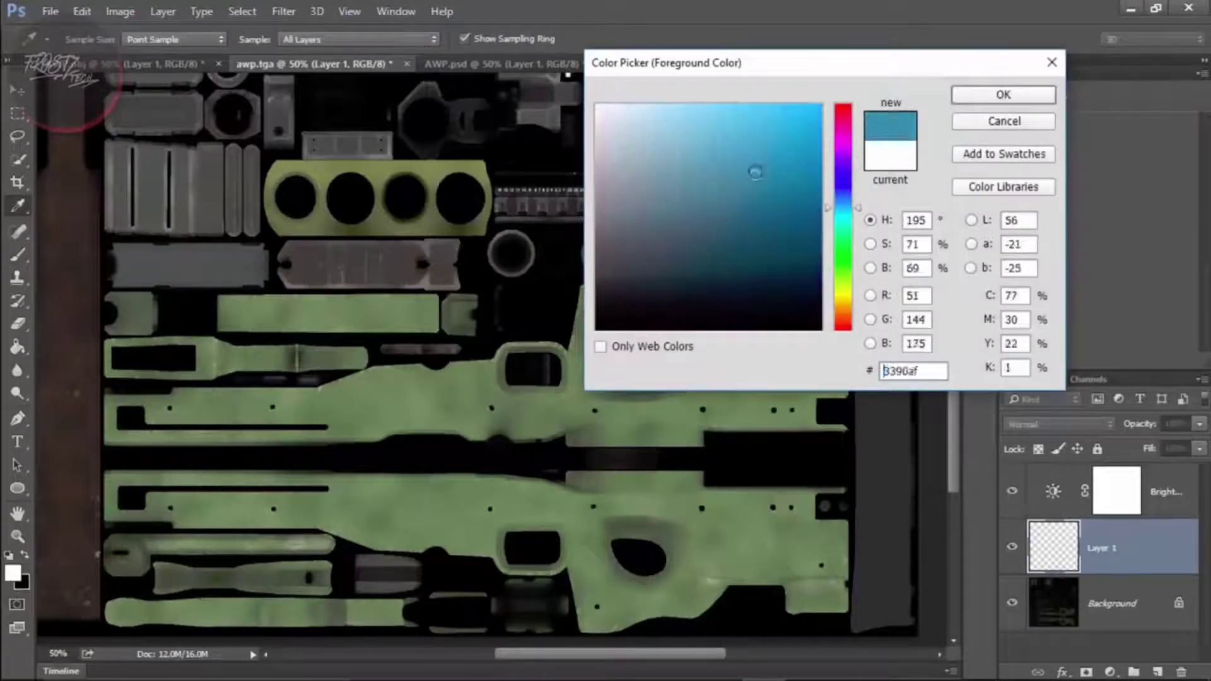
left_click(748, 149)
left_click(1002, 94)
mouse_move(624, 495)
left_mouse_down()
mouse_move(700, 514)
mouse_move(695, 562)
mouse_move(610, 590)
mouse_move(617, 505)
mouse_move(577, 530)
left_mouse_up()
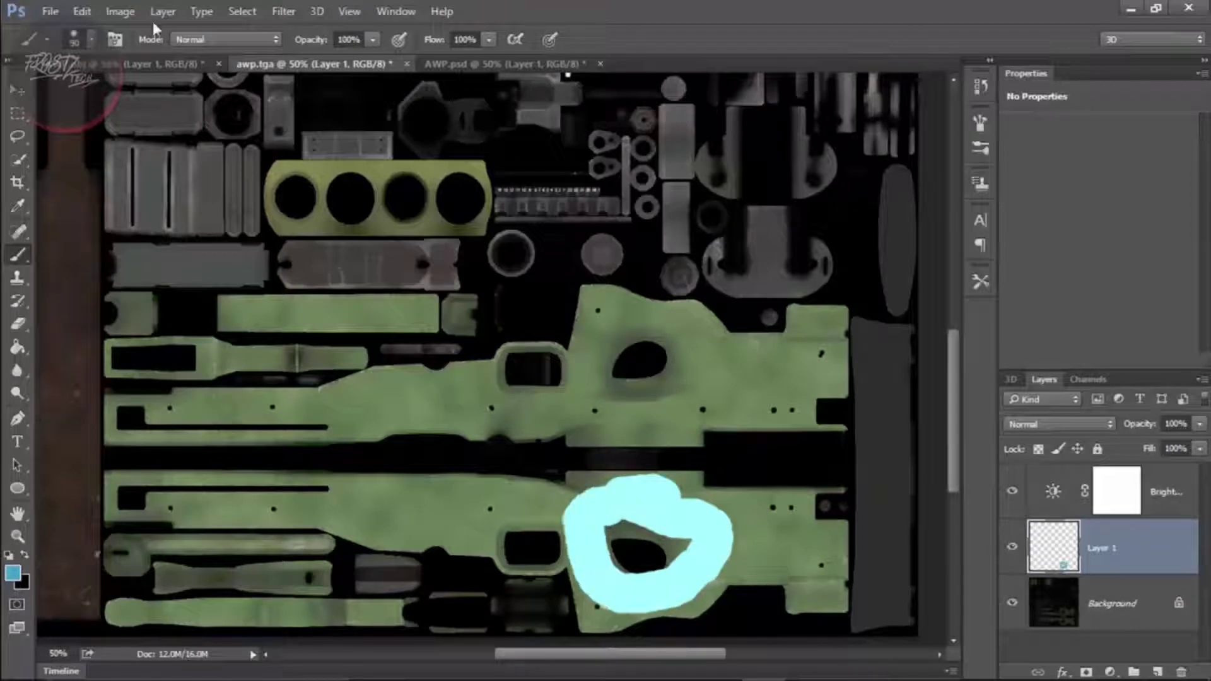
Save As in Targa format, renaming the file to 'test', and confirm.
left_click(50, 11)
left_click(61, 190)
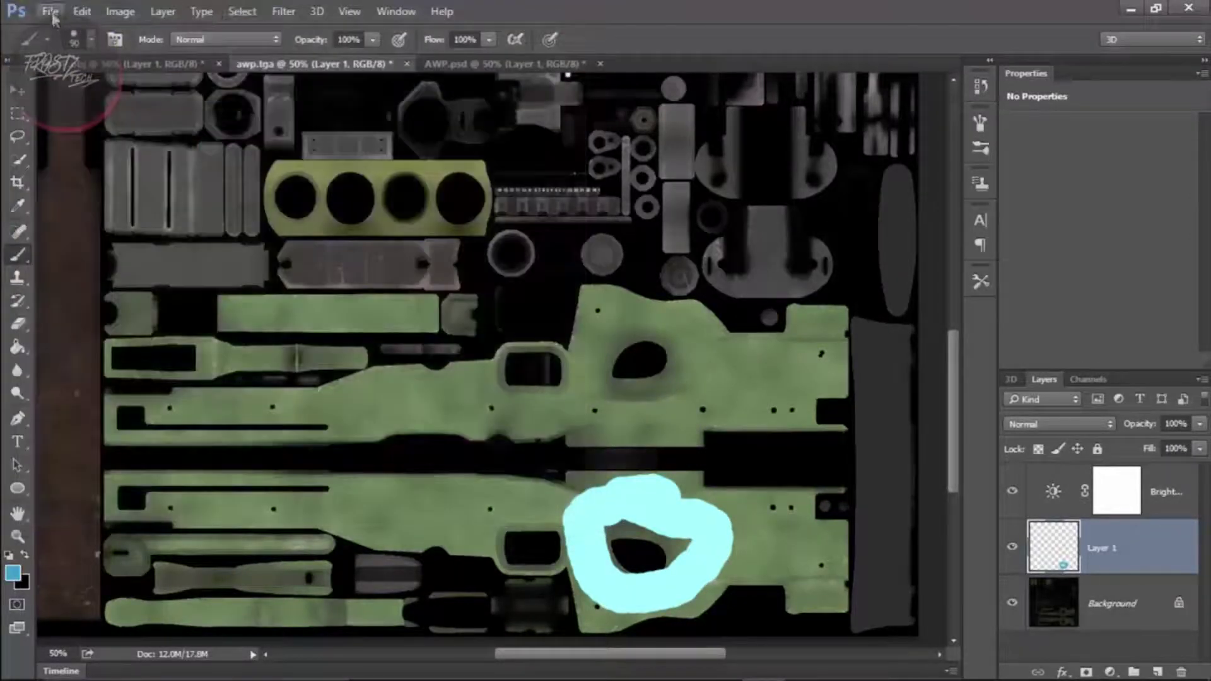
left_click(49, 12)
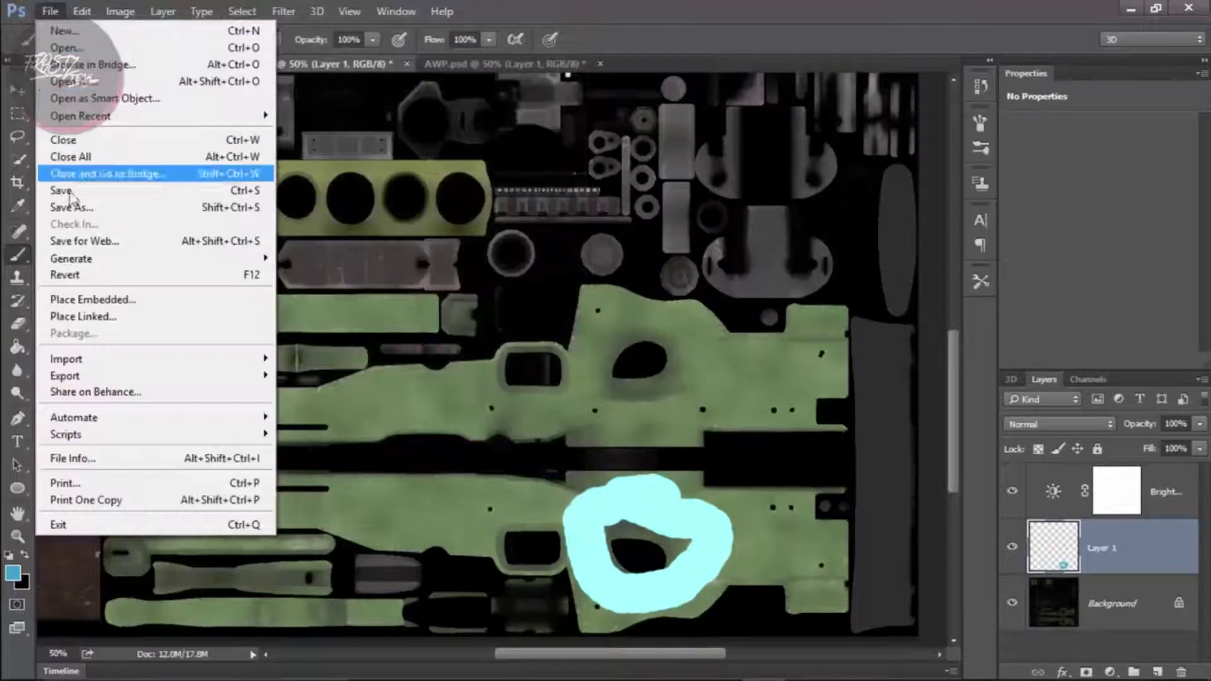
left_click(61, 203)
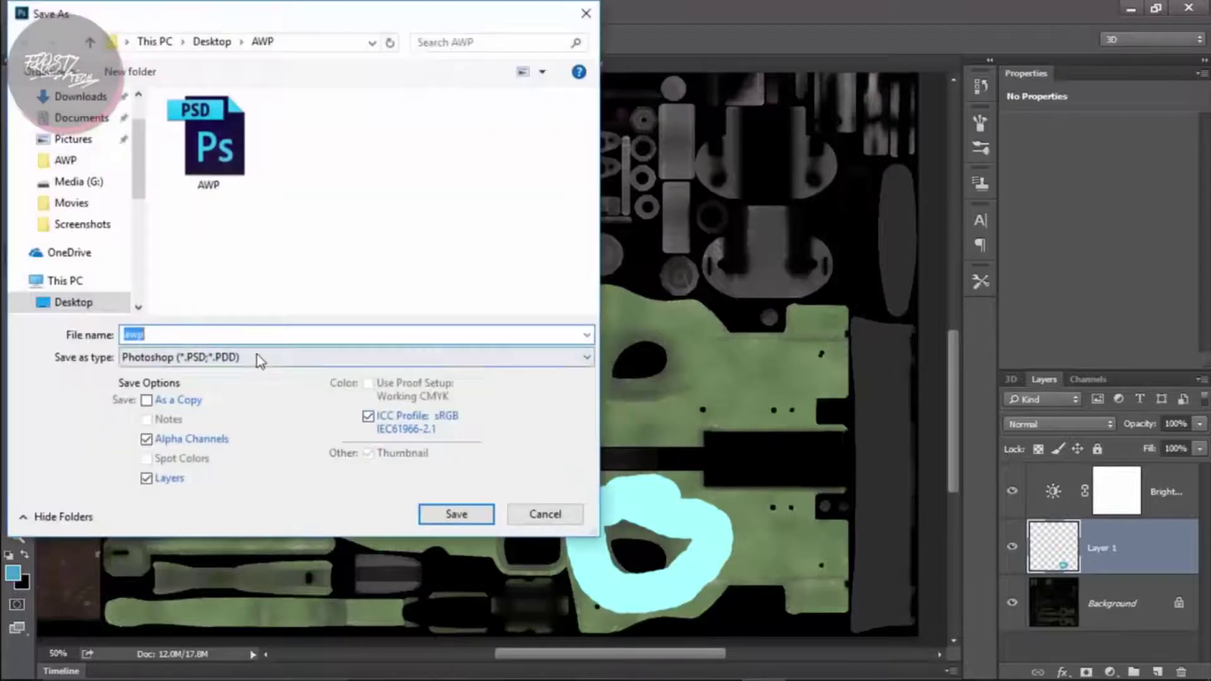
left_click(353, 357)
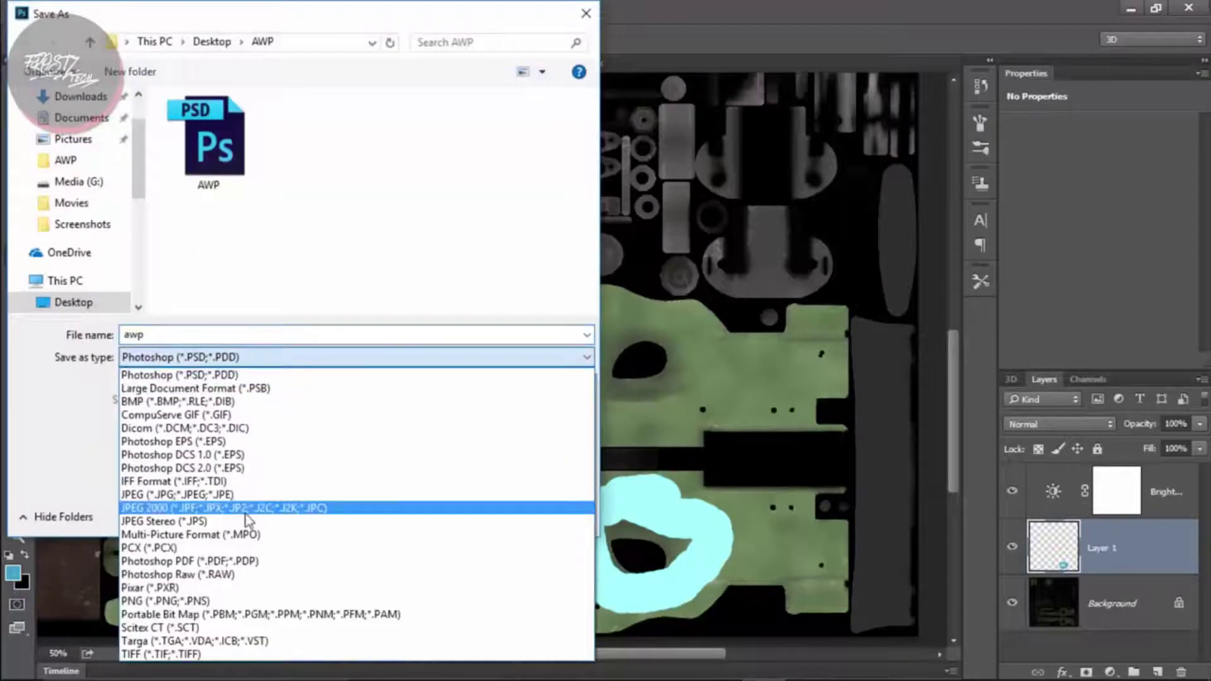
left_click(185, 641)
double_click(167, 335)
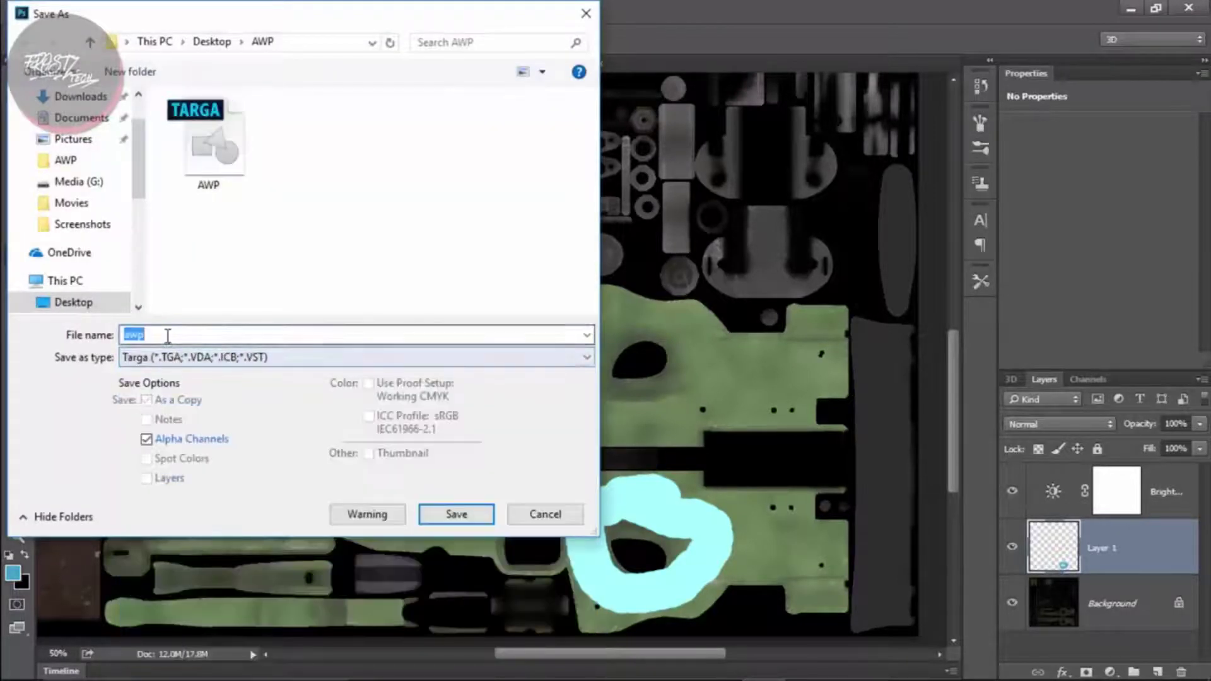
type("tes")
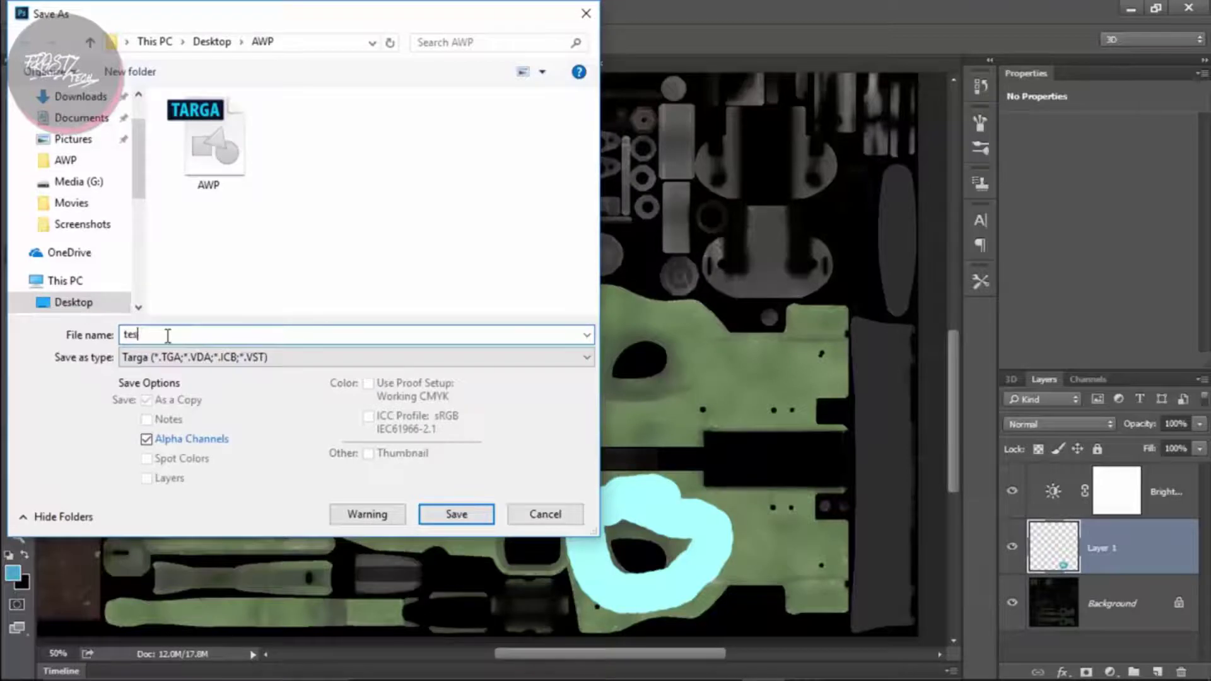
type("t")
key("Return")
key("Return")
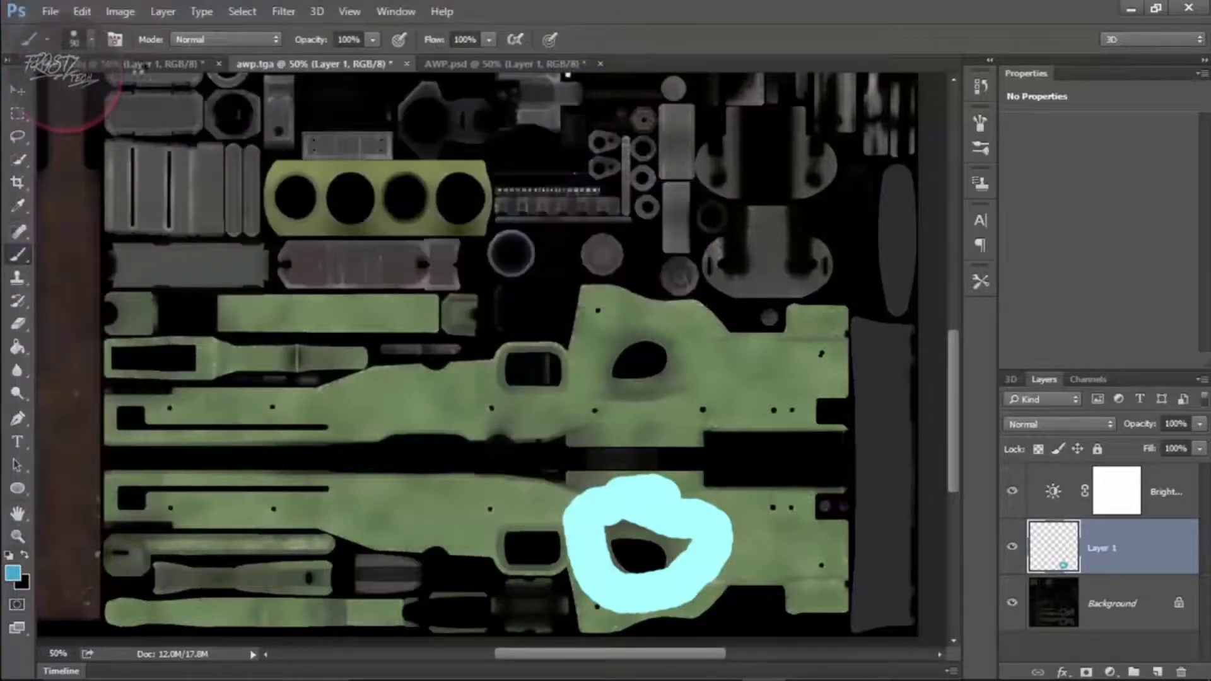
Replace Material_72's diffuse texture in the rifle scene with the saved test file.
left_click(115, 65)
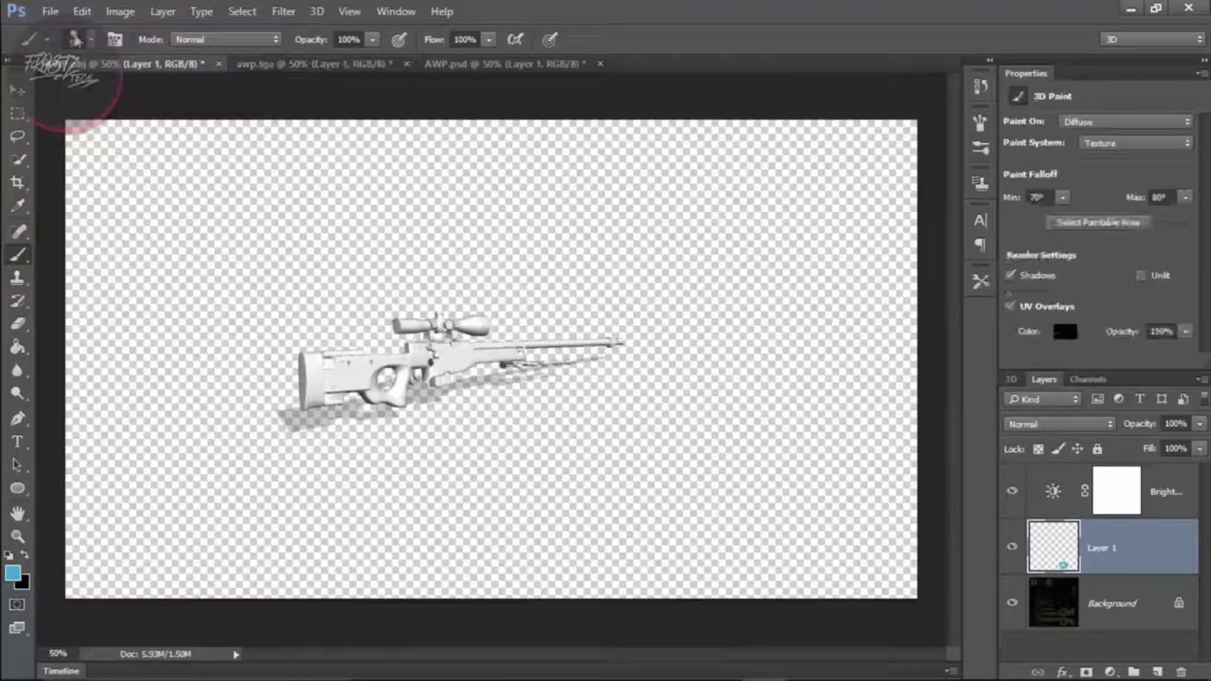
left_click(1011, 380)
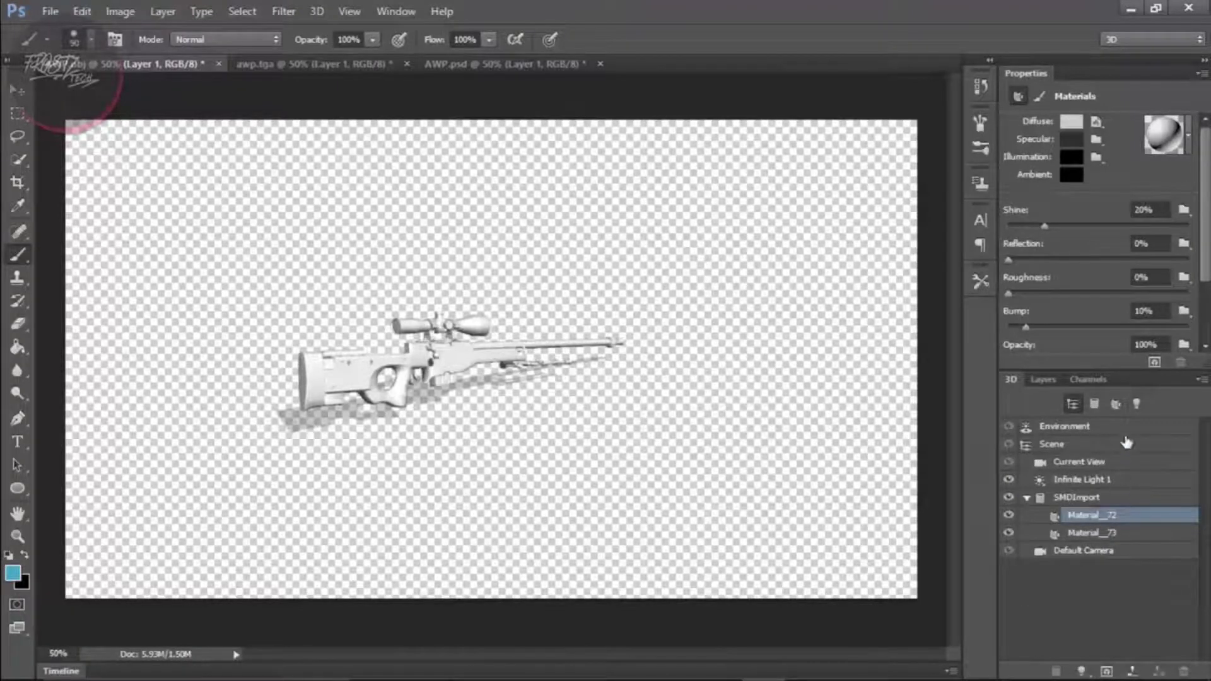
left_click(1105, 121)
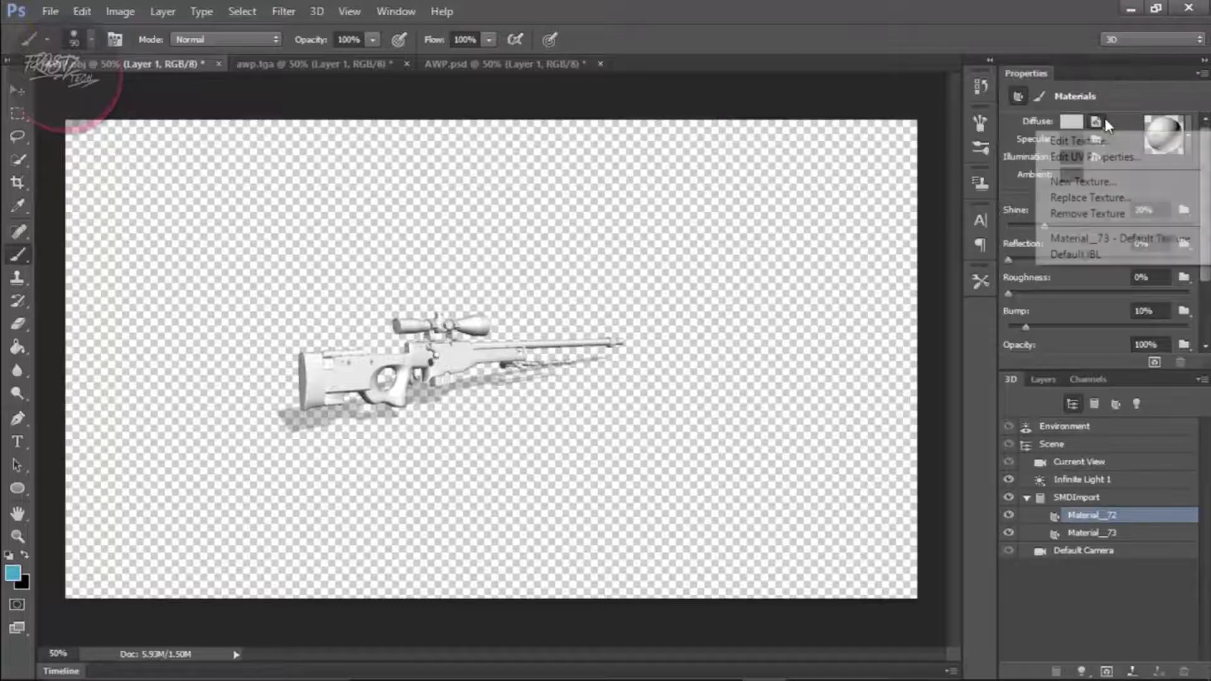
left_click(1103, 197)
double_click(535, 145)
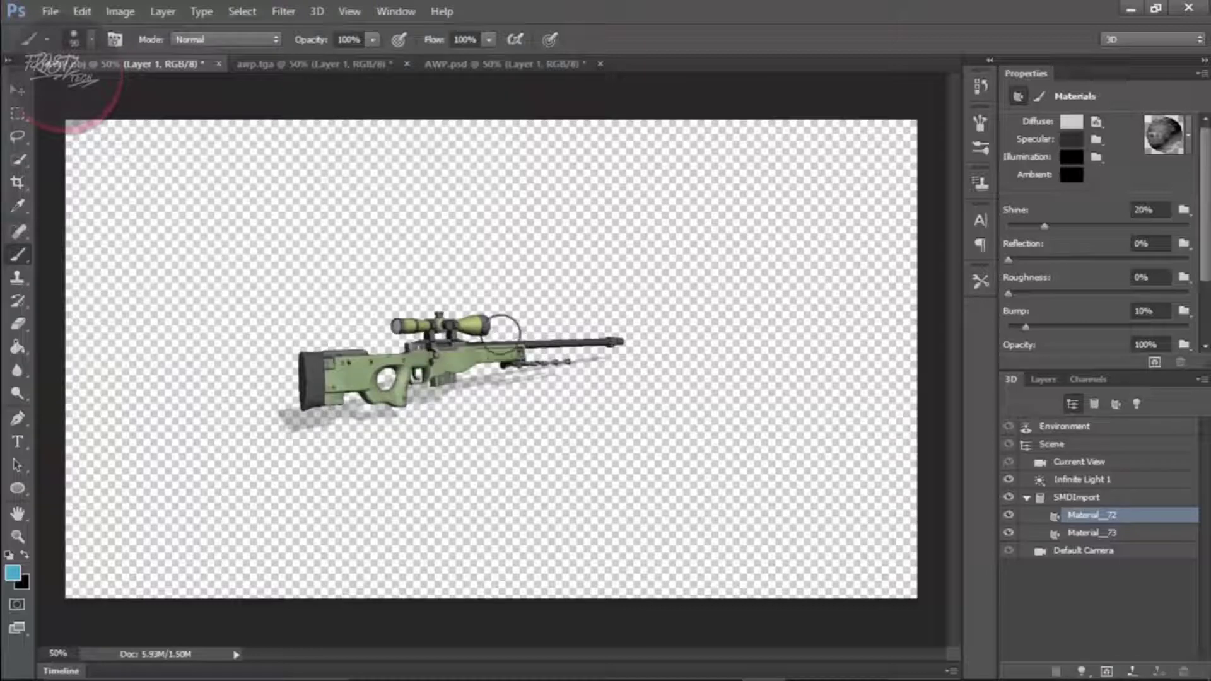
Orbit the camera view of the rifle, then switch to the awp.tga texture document.
key("e")
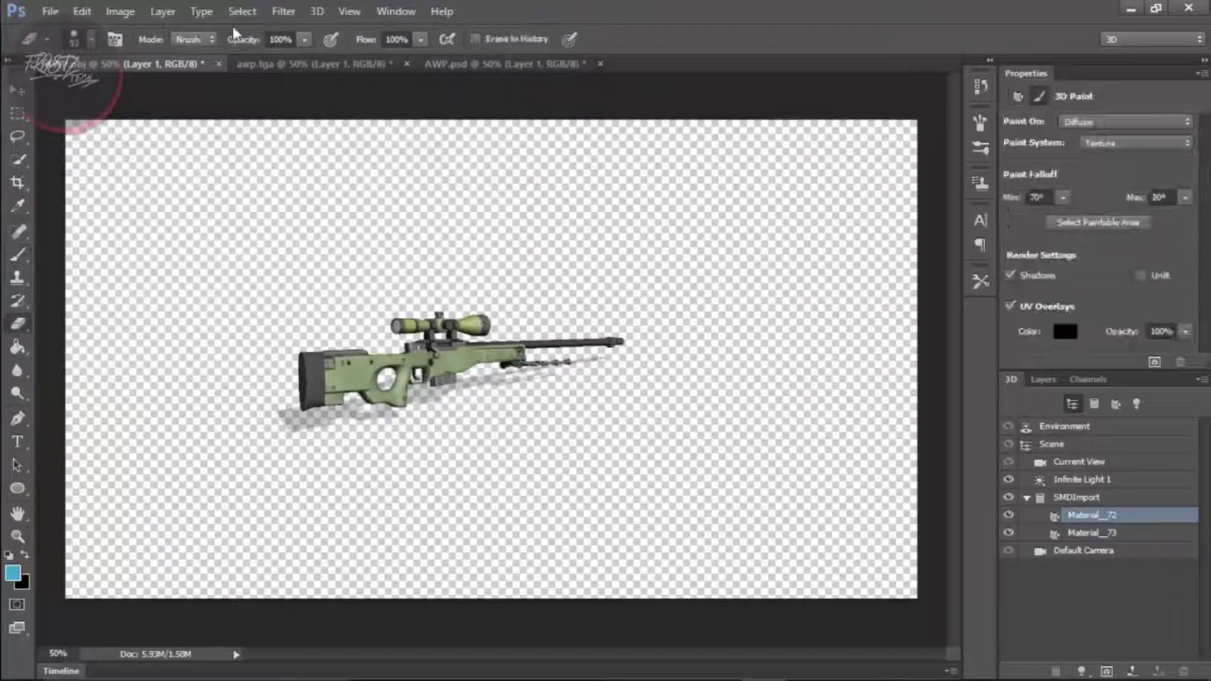
key("b")
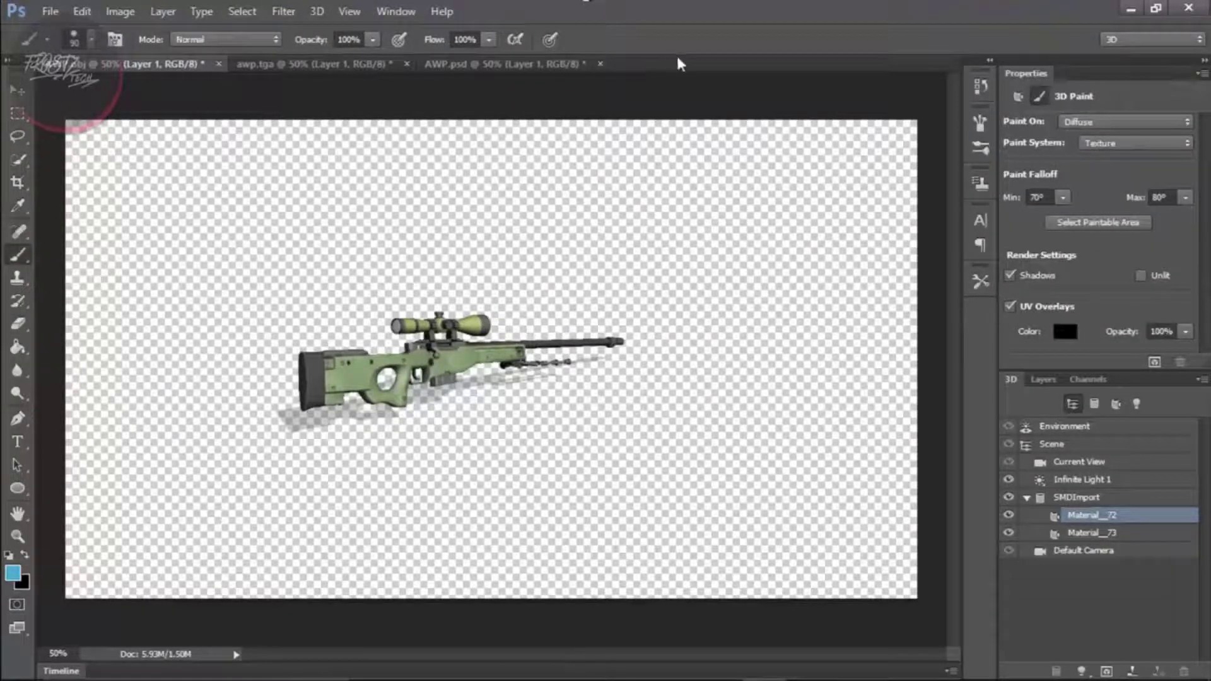
key("v")
left_click(464, 285)
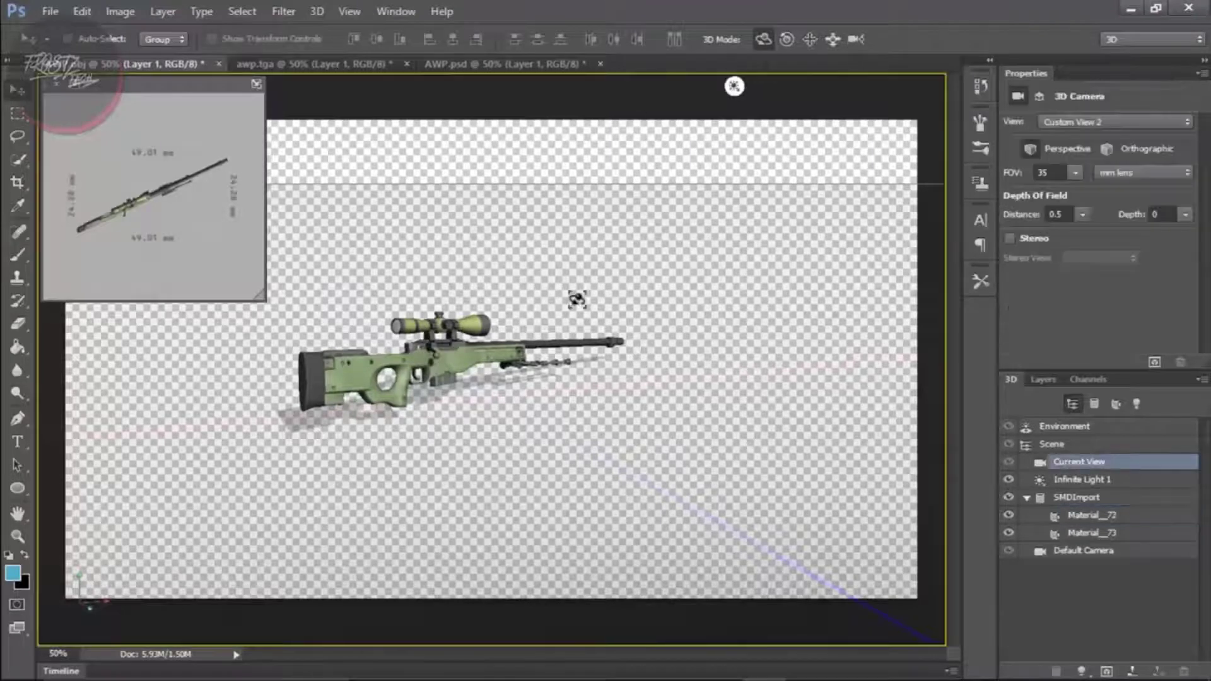
left_click_drag(525, 306, 479, 297)
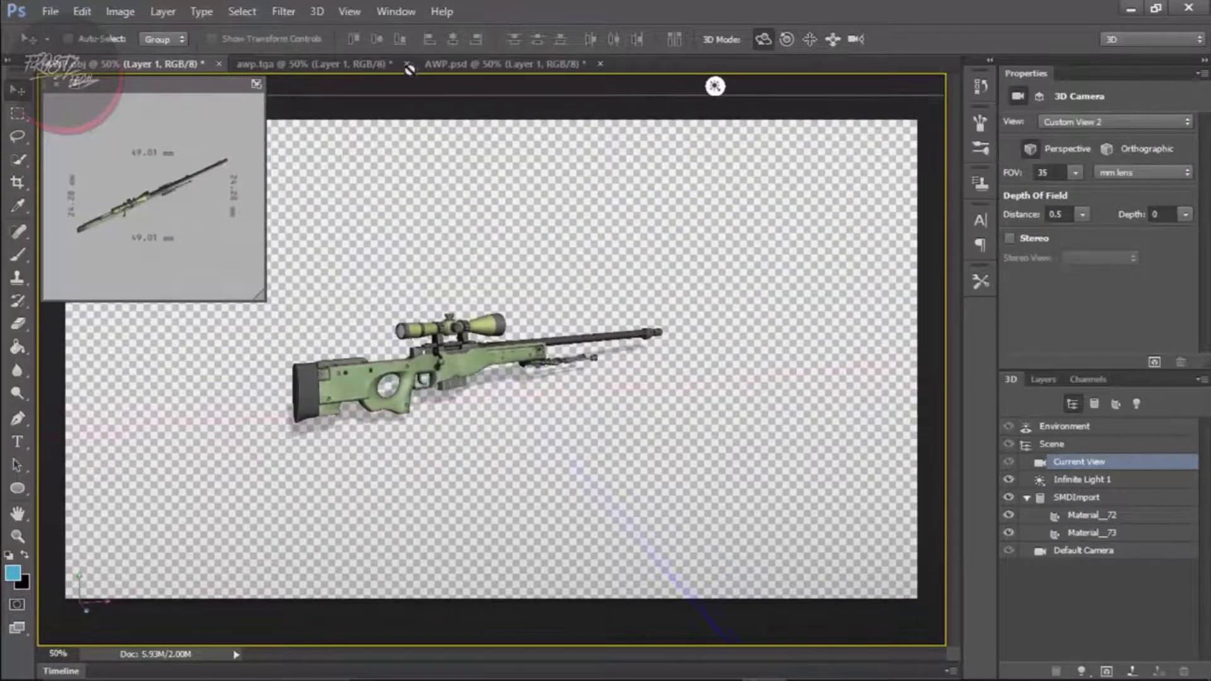
left_click(378, 63)
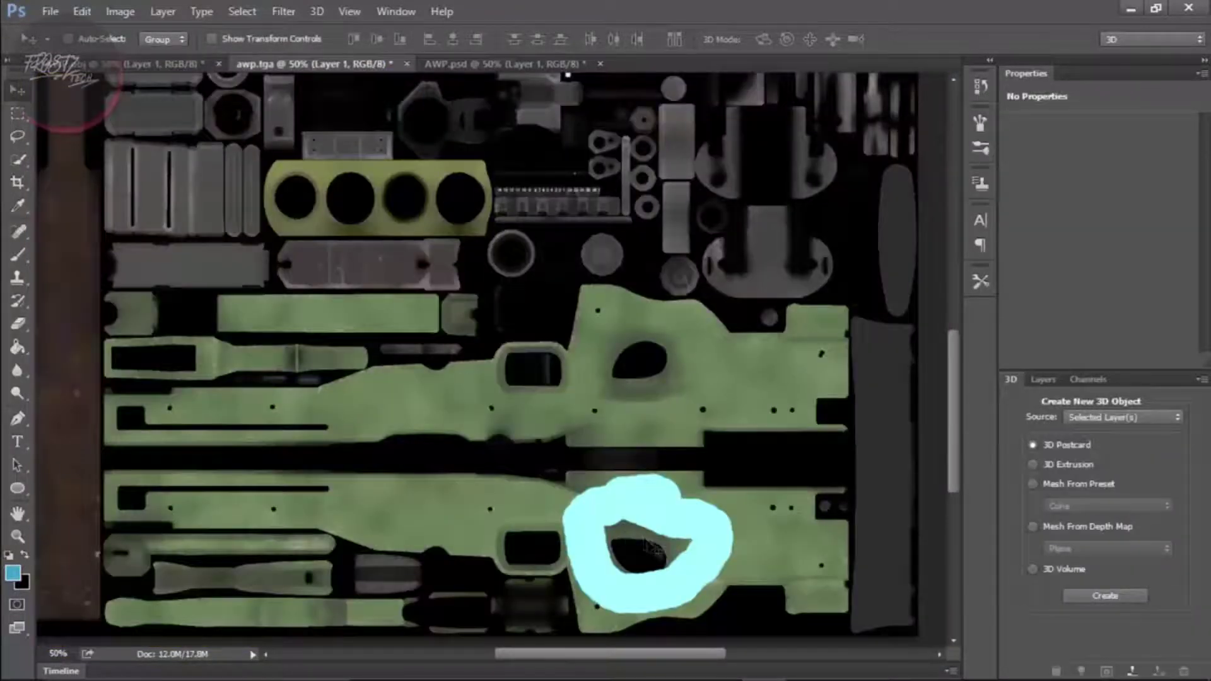
Delete the cyan ring and Brightness/Contrast layers, and set Layer 1 opacity to 100%.
left_click(1044, 380)
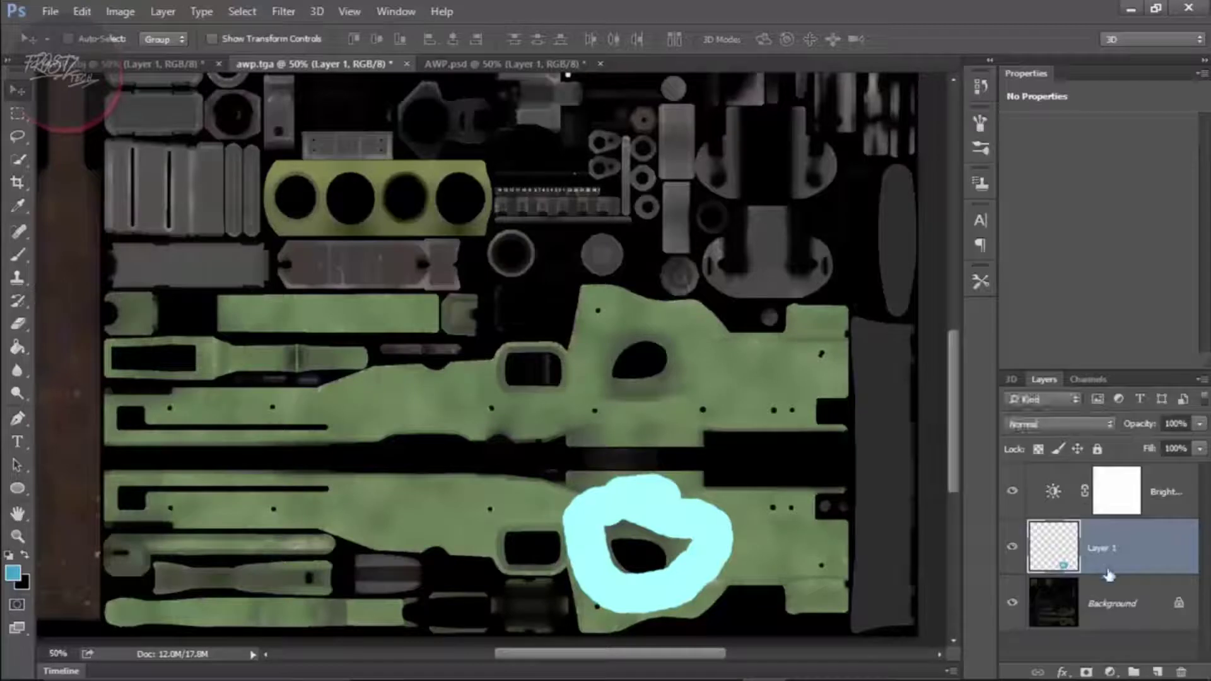
key("Delete")
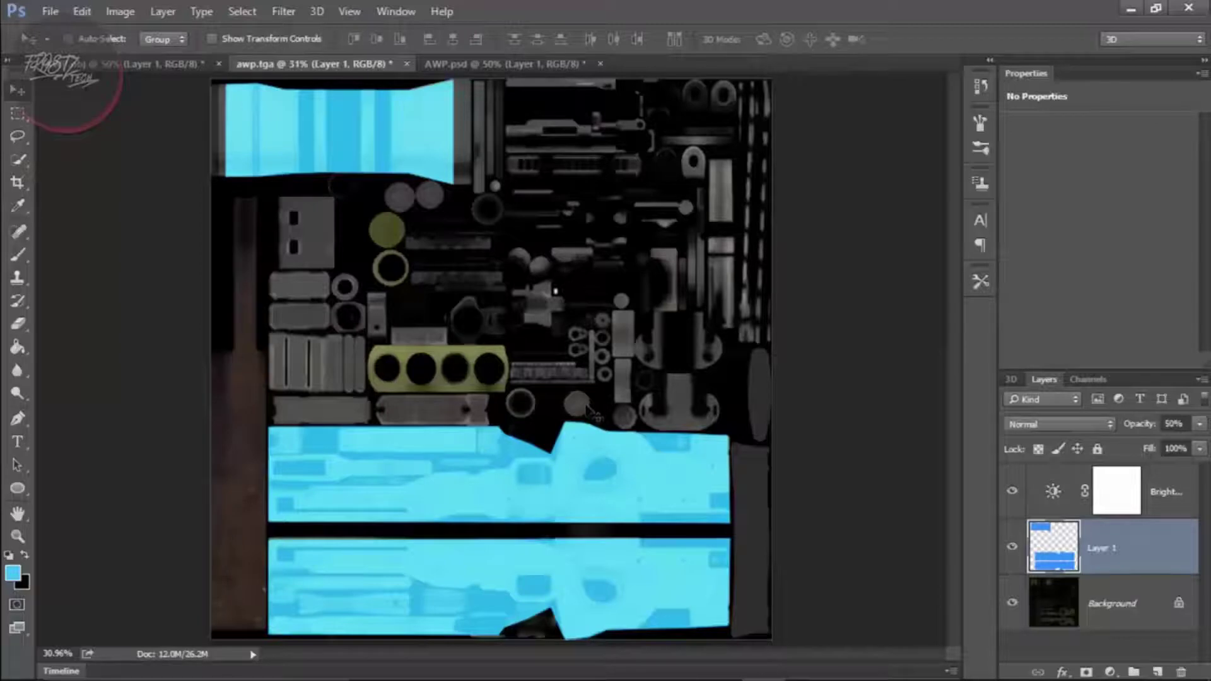
left_click(1013, 492)
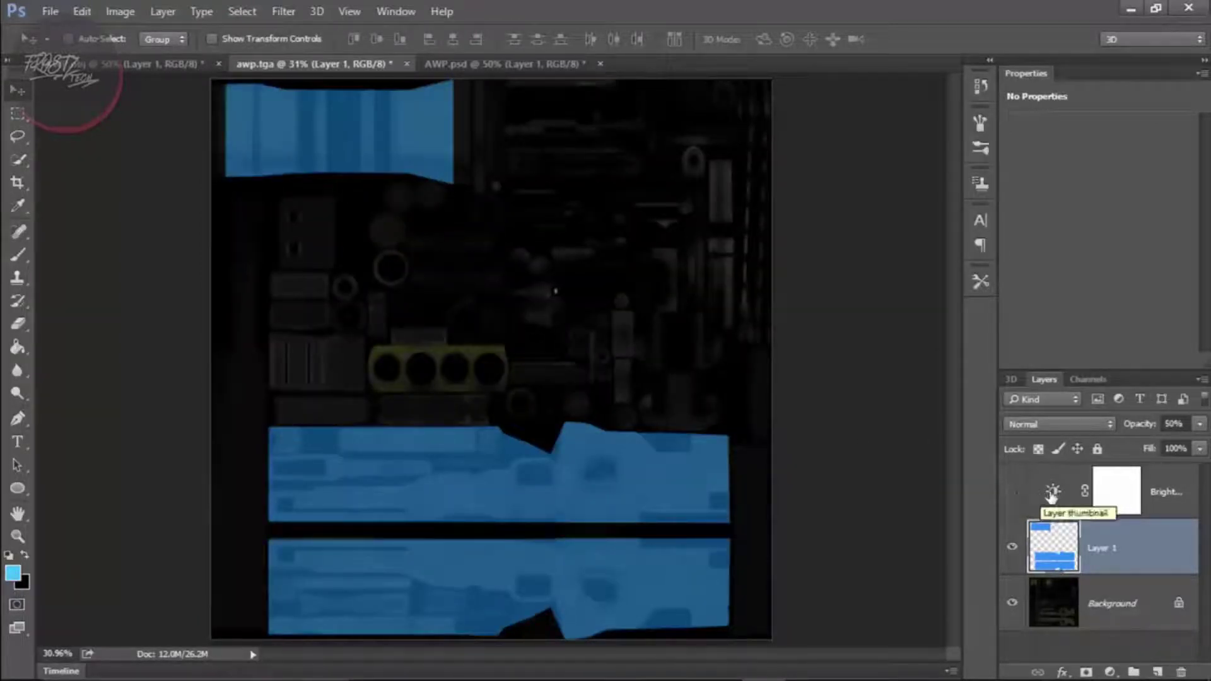
left_click(1161, 491)
key("Delete")
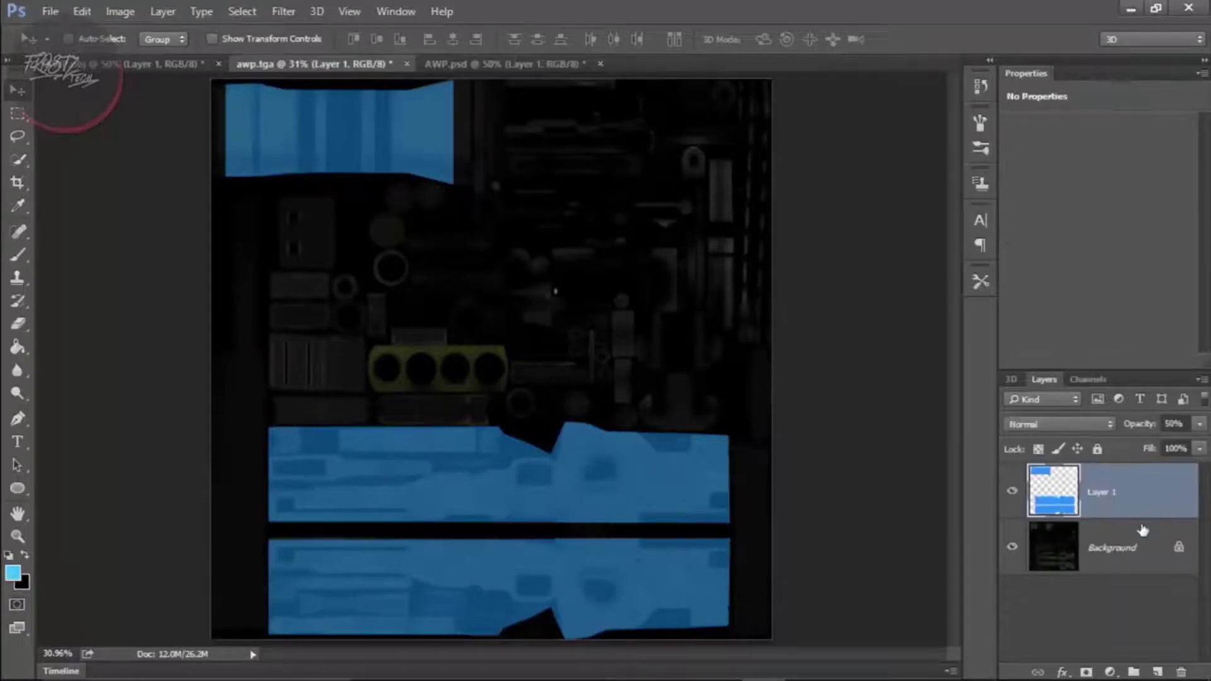
key("0")
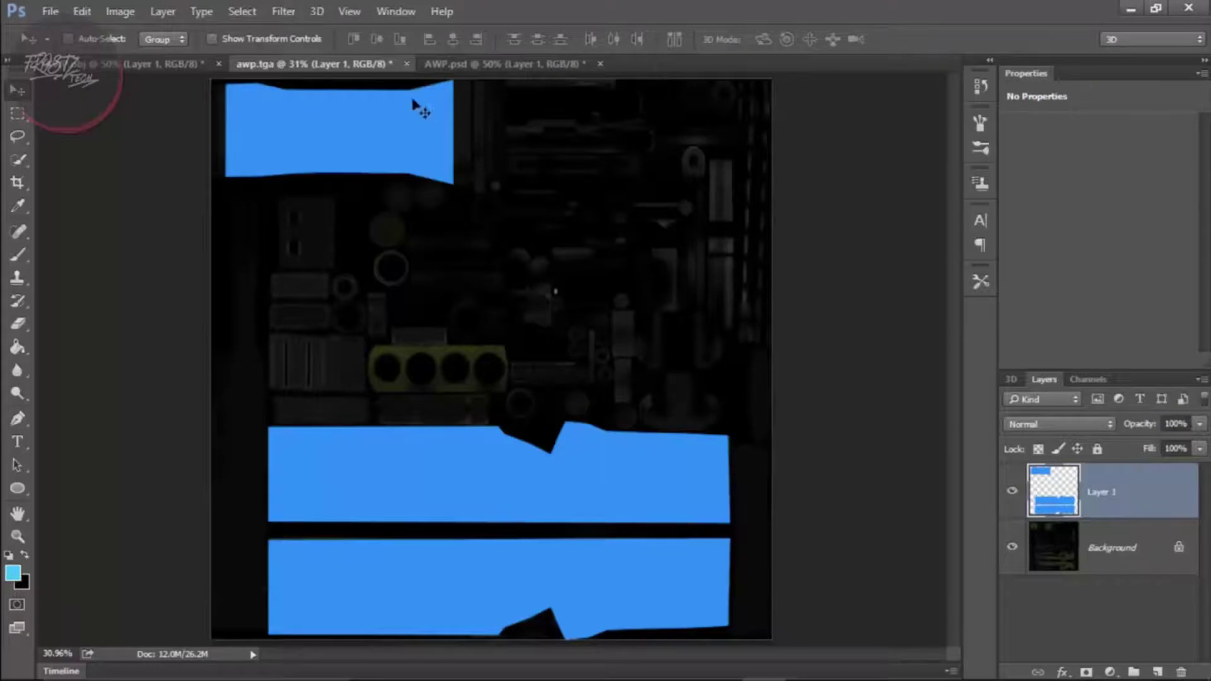
Save As Targa over the existing test file, confirming replacement at 32 bits/pixel.
left_click(50, 12)
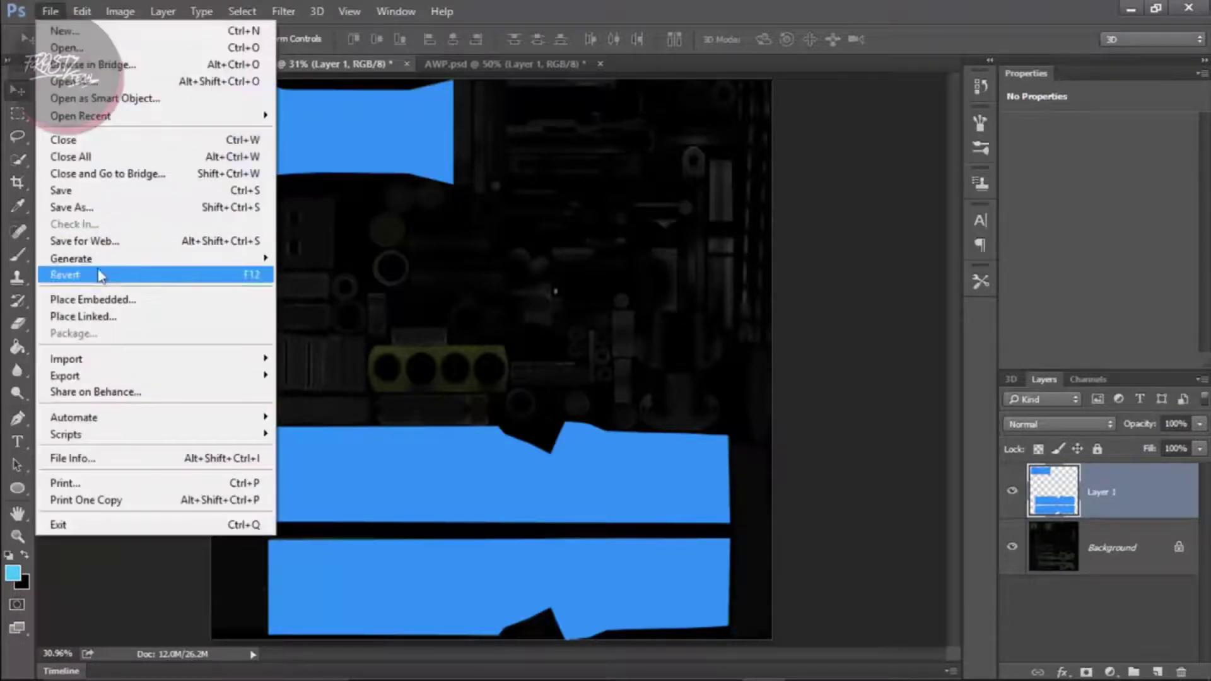
left_click(94, 208)
left_click(349, 357)
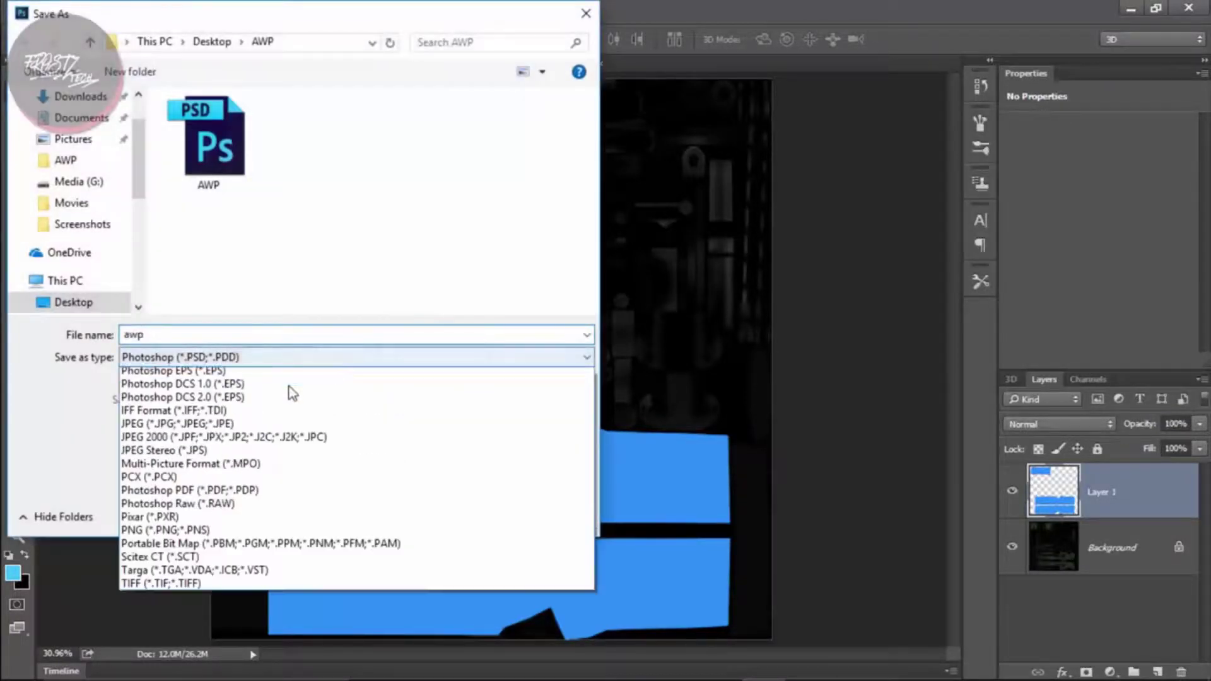
left_click(189, 641)
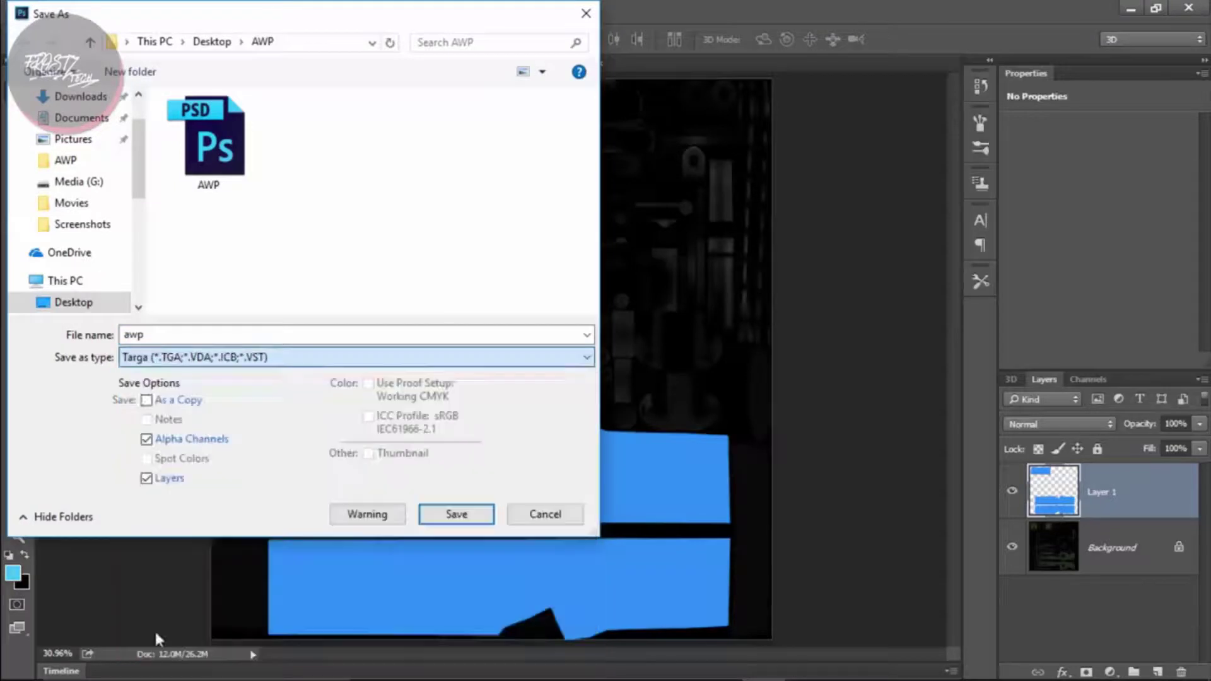
left_click(319, 142)
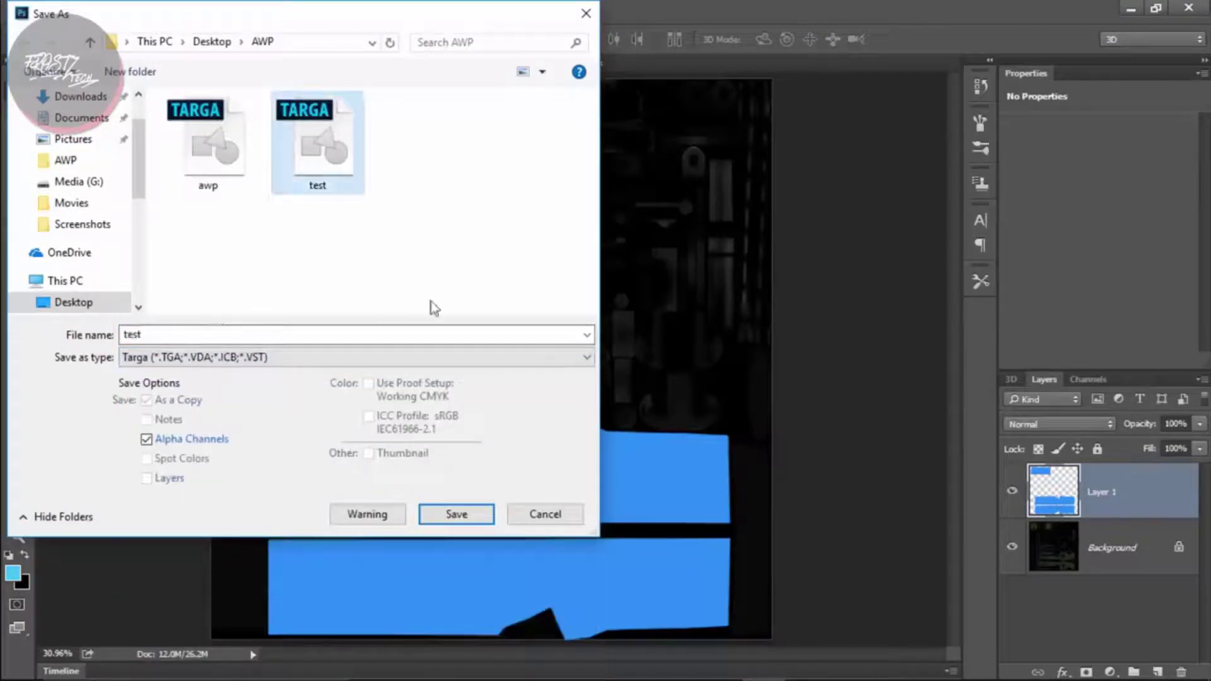
left_click(456, 514)
left_click(633, 352)
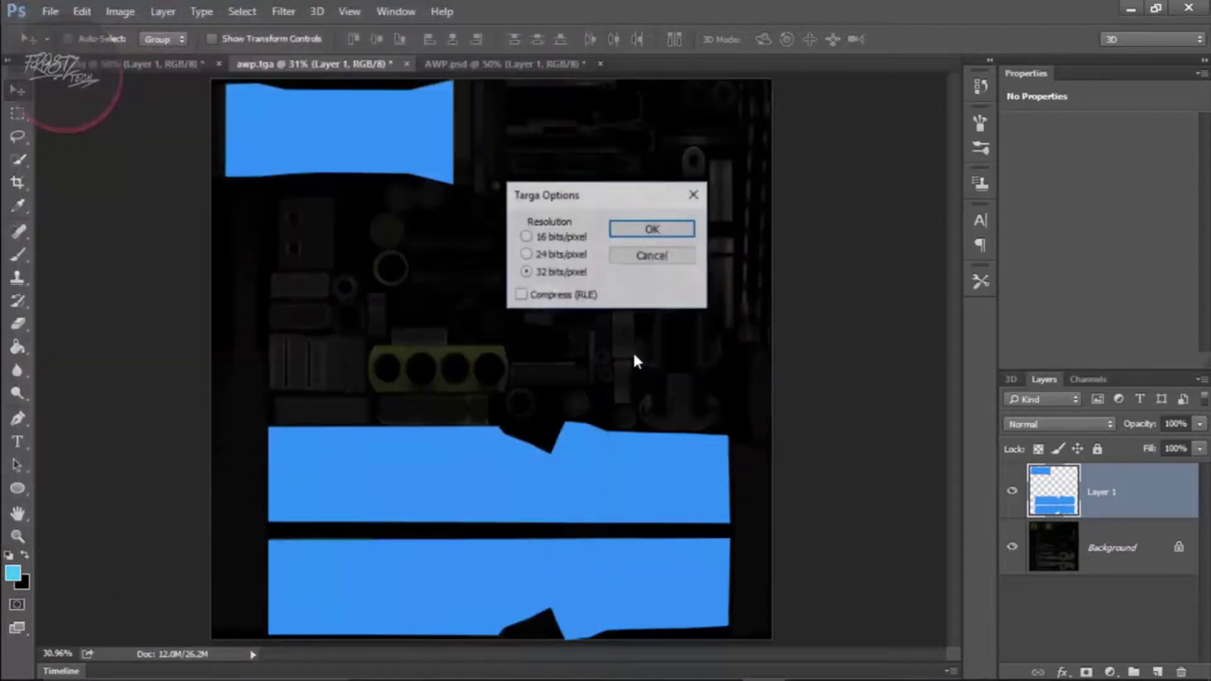
left_click(670, 228)
Replace Material_72's diffuse texture on the 3D rifle with test.tga.
left_click(201, 66)
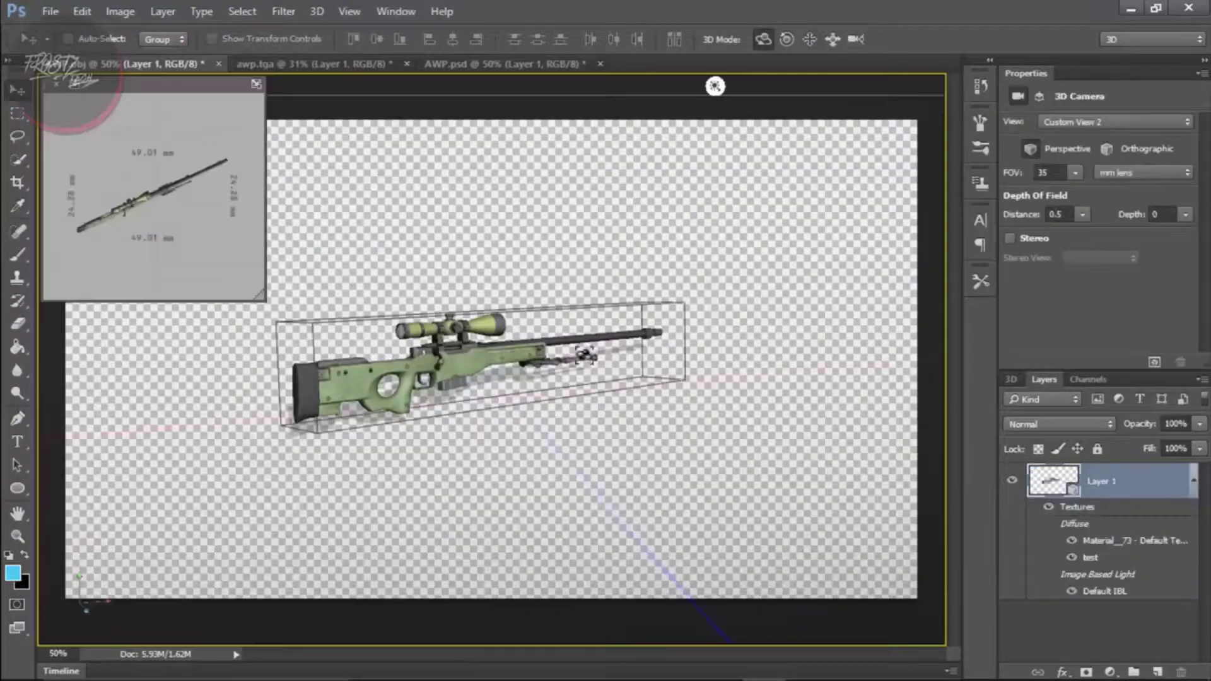
left_click(1011, 379)
left_click(1083, 517)
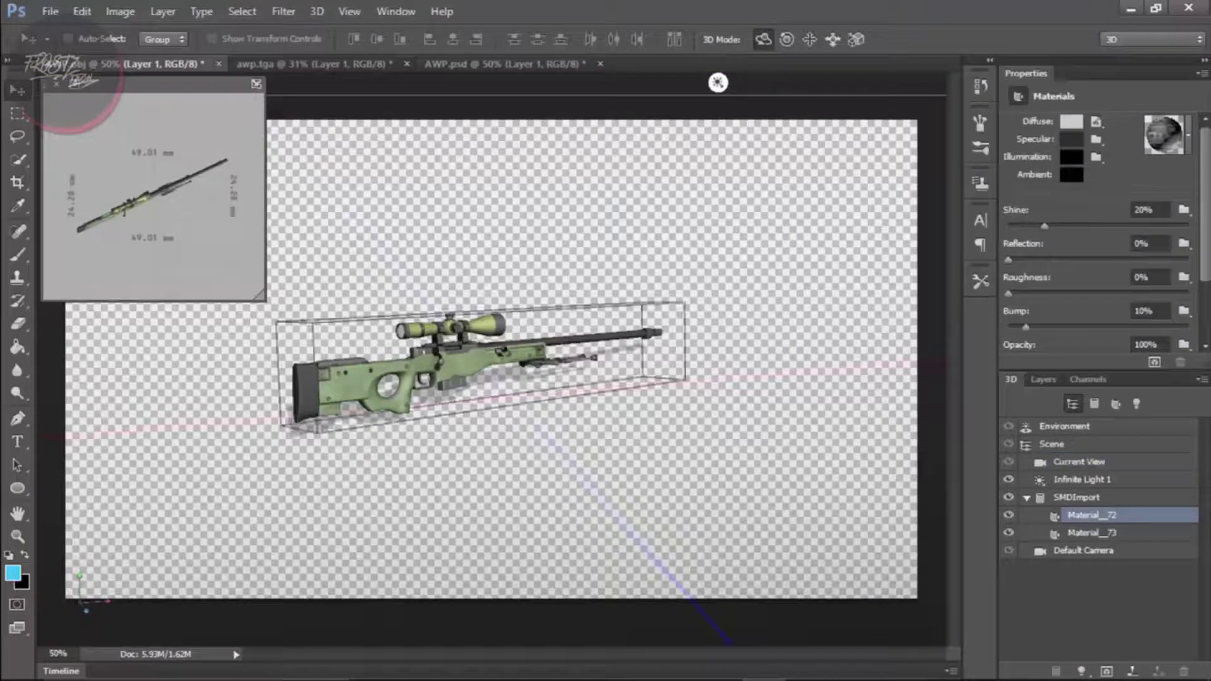
left_click(1089, 535)
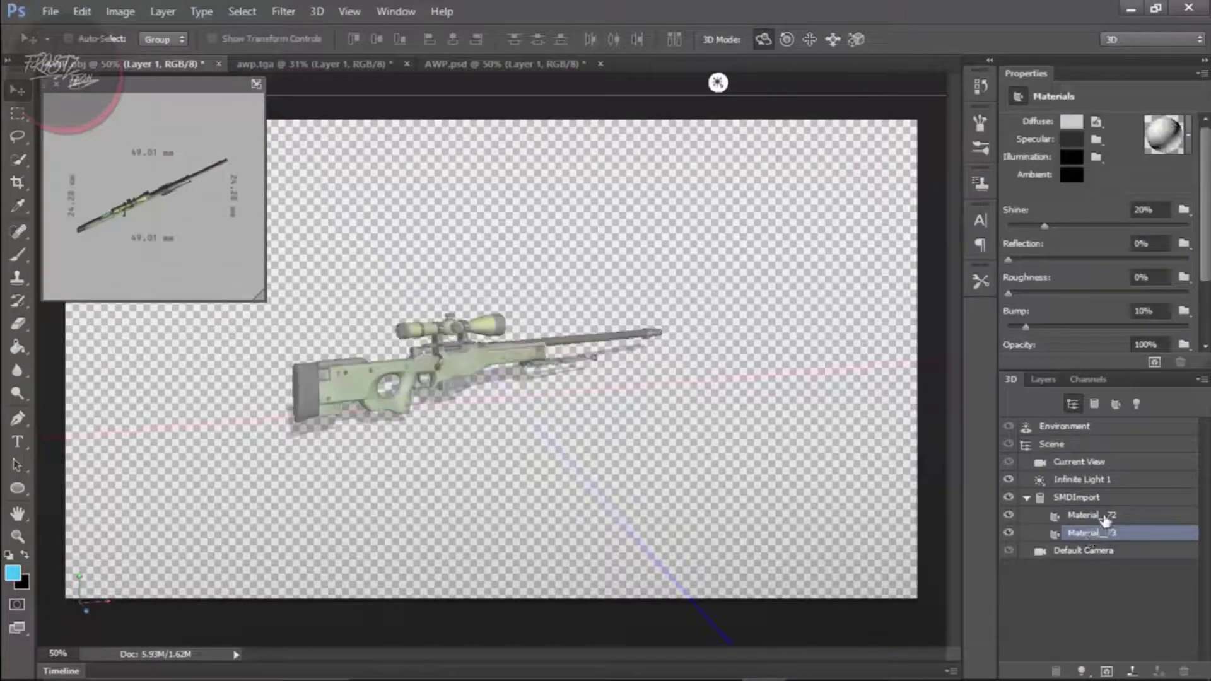
left_click(1105, 517)
left_click(1095, 121)
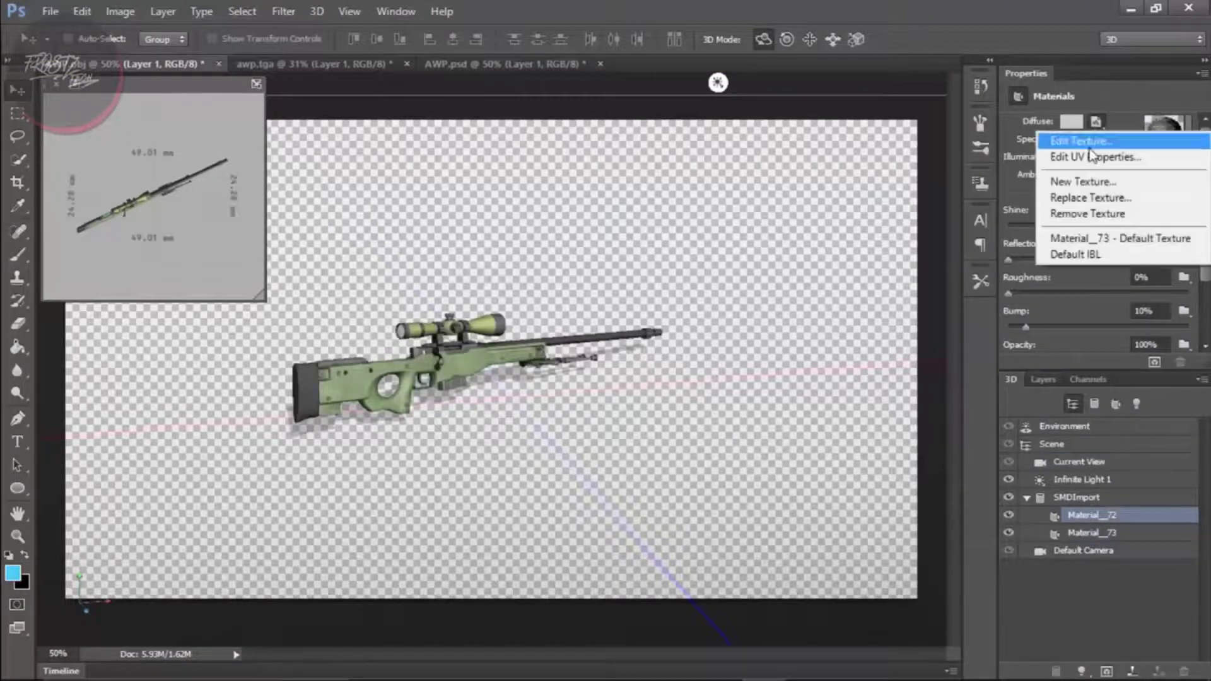
left_click(1084, 195)
double_click(540, 145)
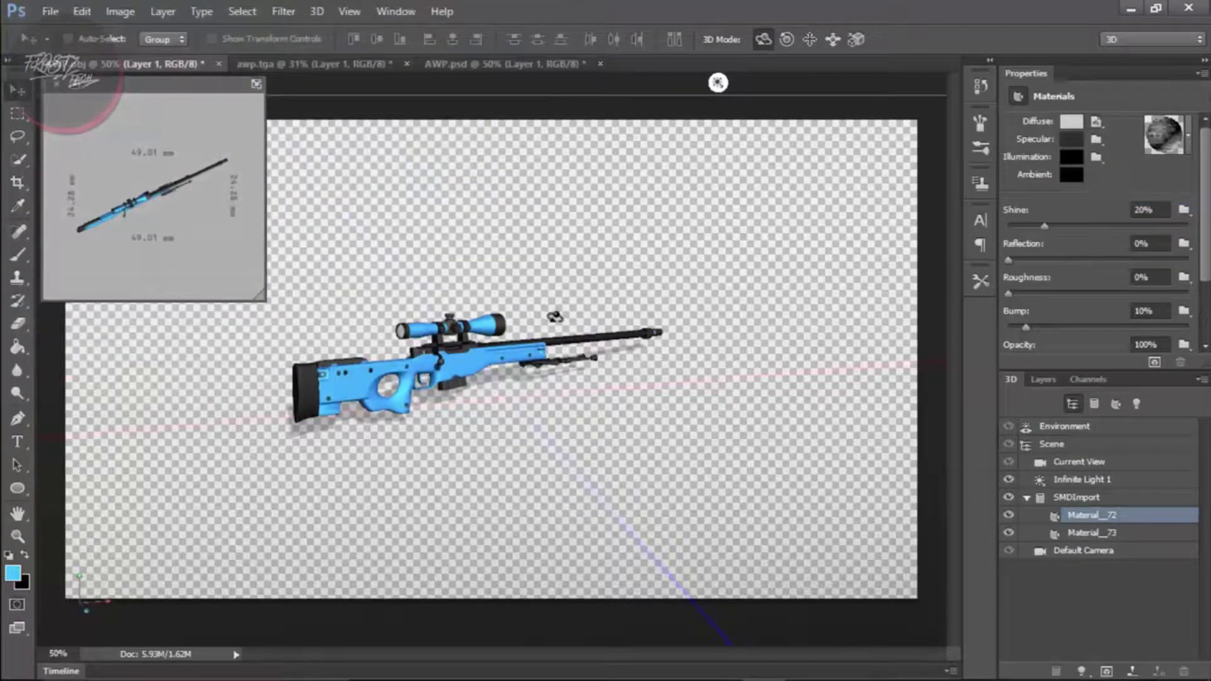
Inspect the blue-textured rifle up close, undoing a stray orbit, then return to awp.tga.
left_click(312, 63)
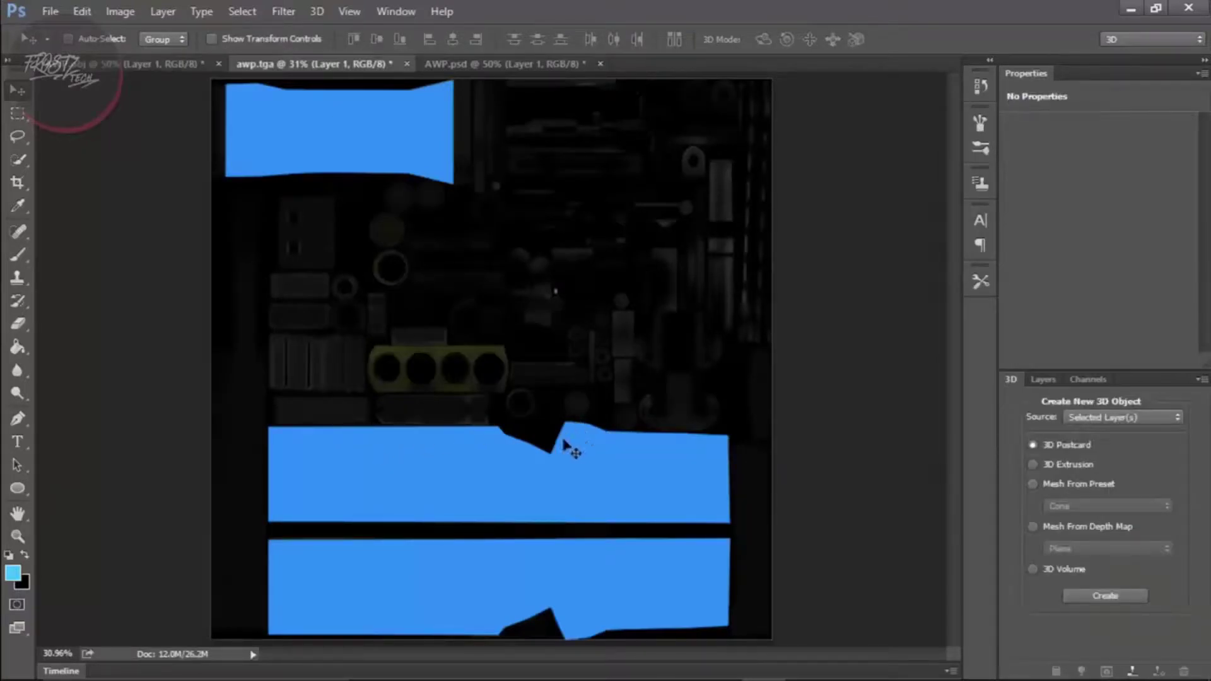
left_click(157, 64)
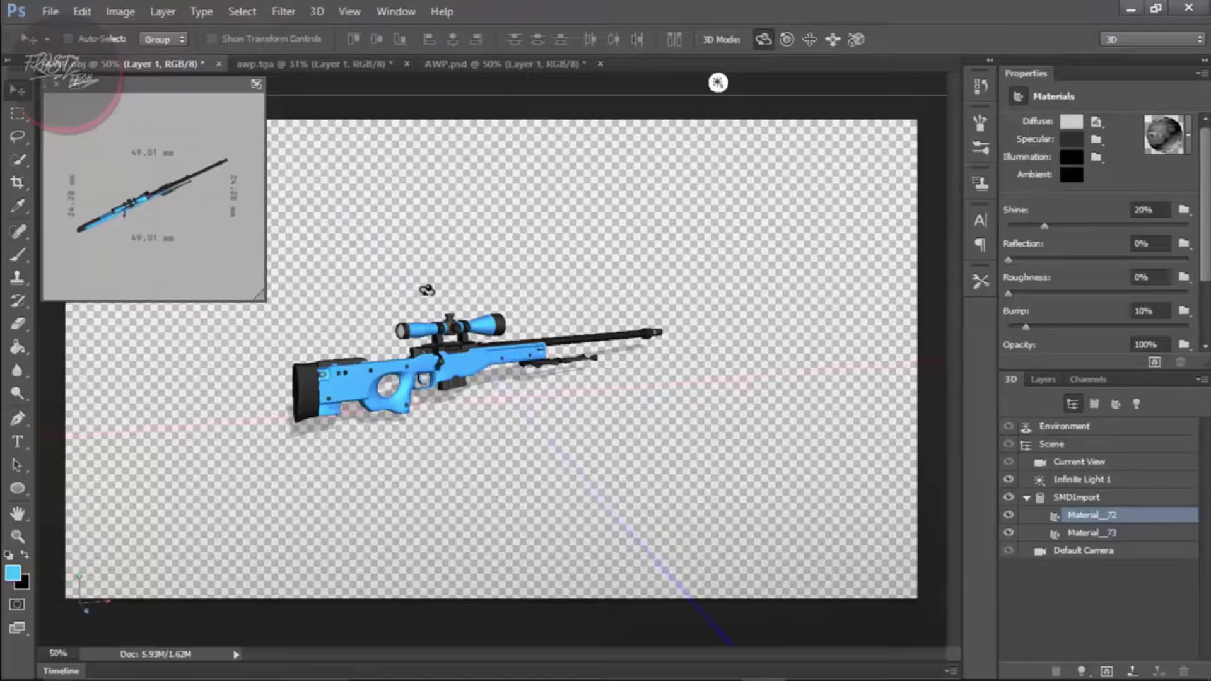
left_click(1084, 443)
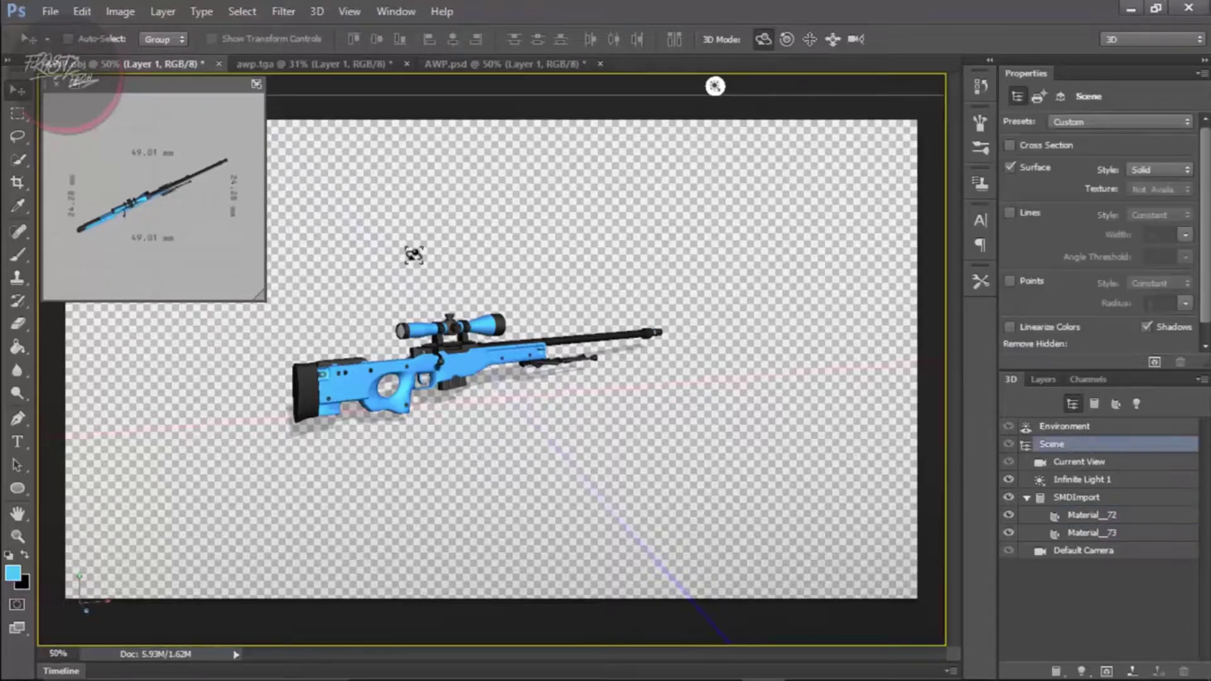
left_click_drag(612, 311, 617, 124)
left_click(760, 40)
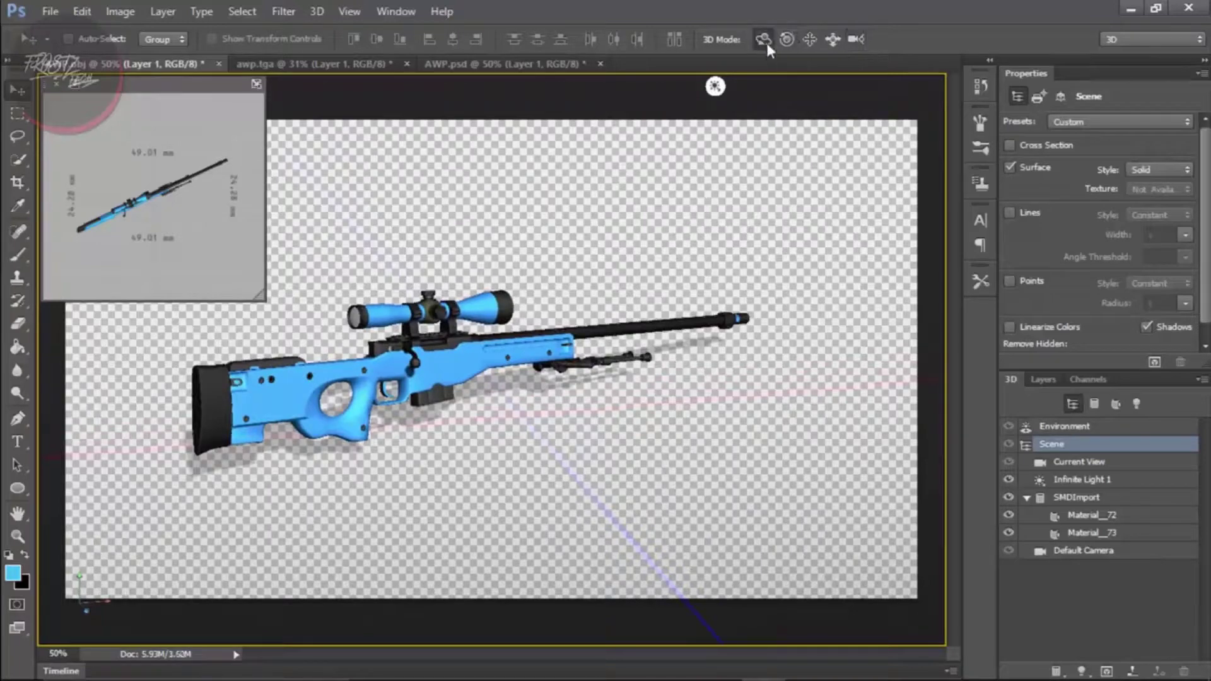
left_click_drag(533, 269, 369, 256)
key("ctrl+z")
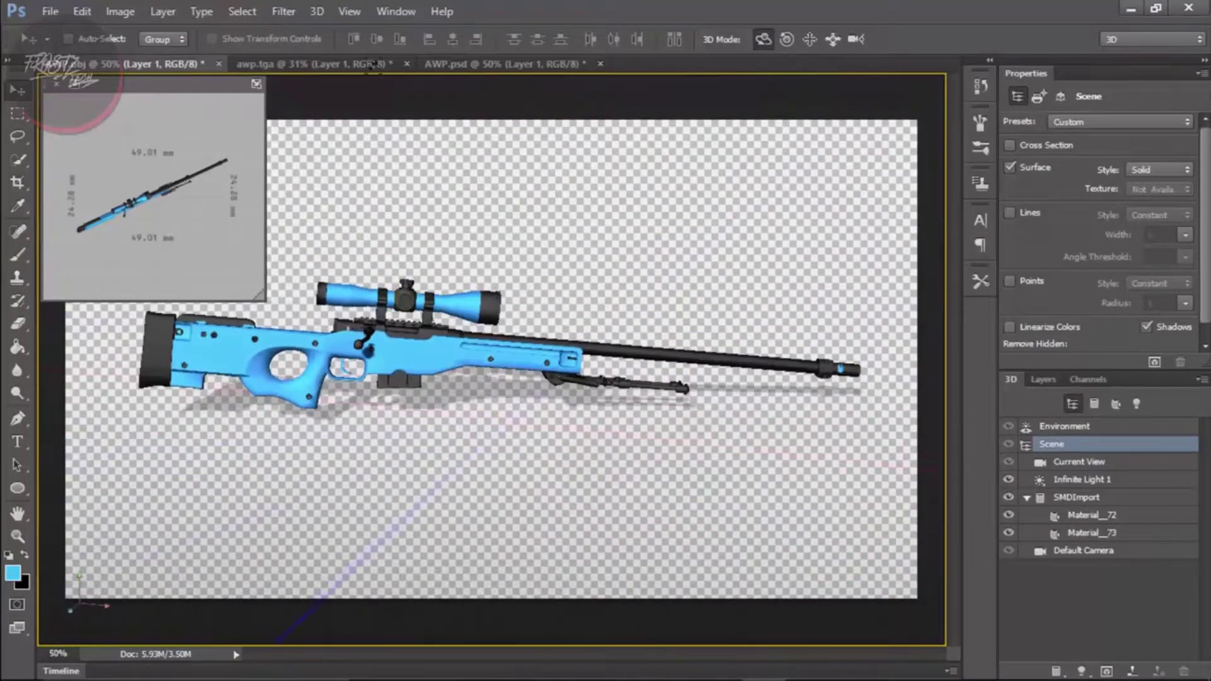
left_click(362, 64)
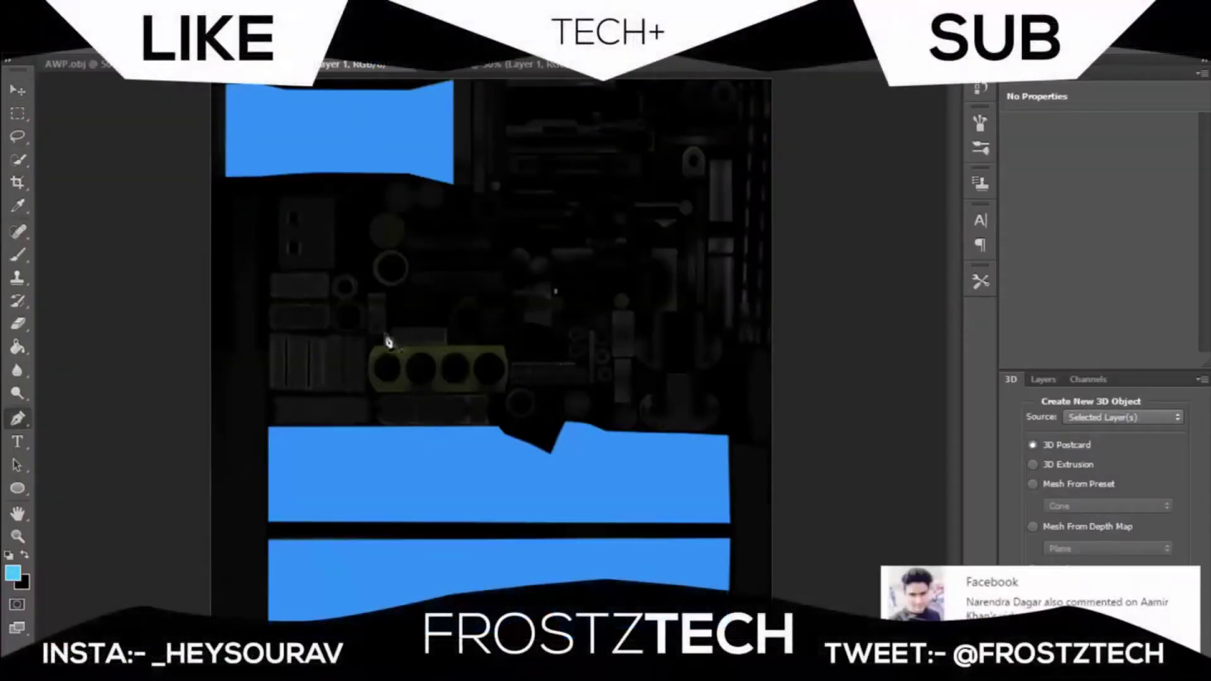
Dismiss the notification and show the blue-skinned rifle in the AWP.obj document.
left_click(1189, 580)
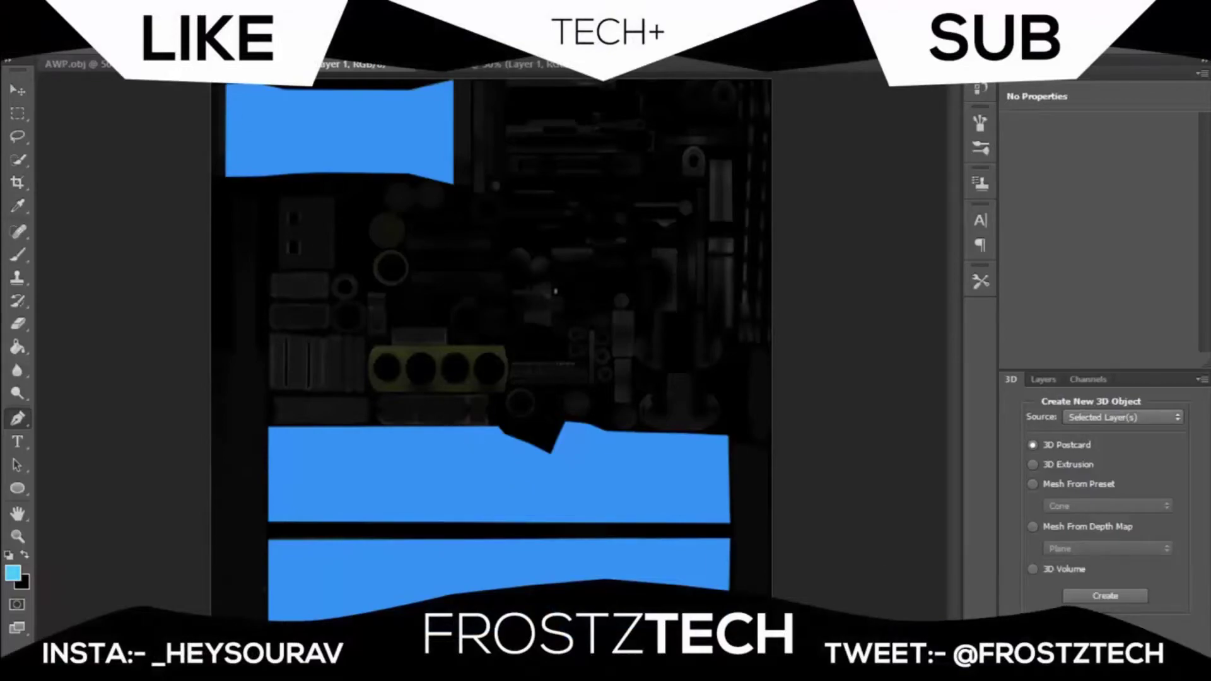
left_click(116, 68)
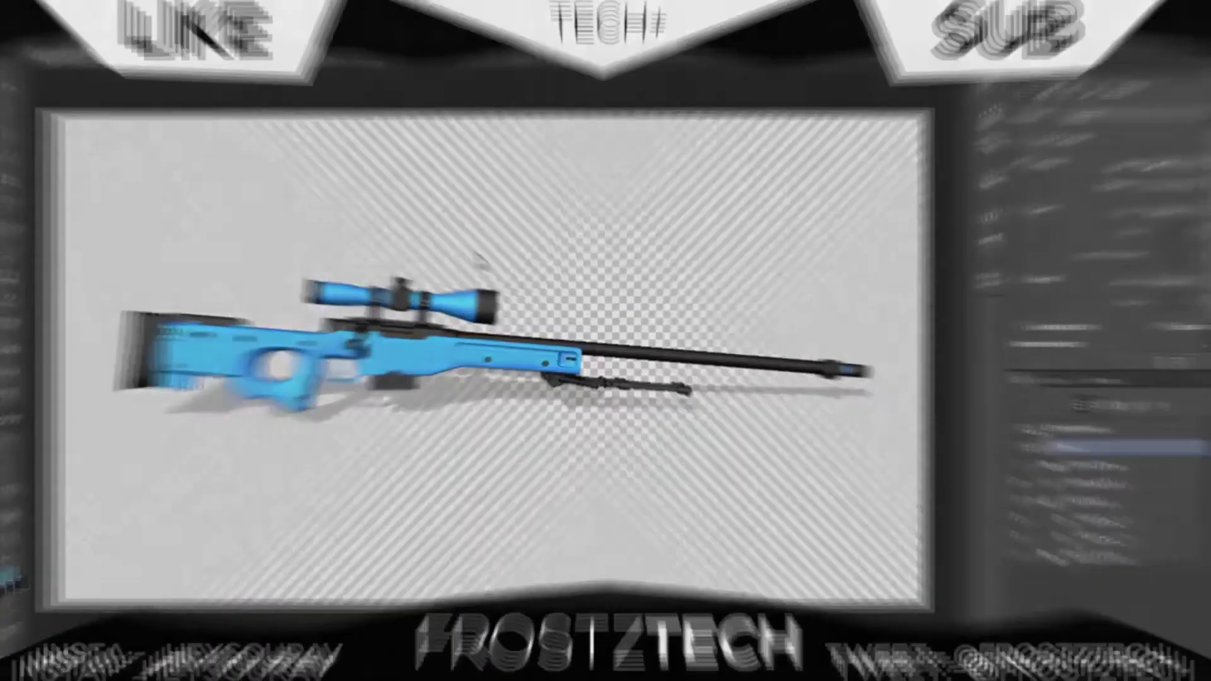